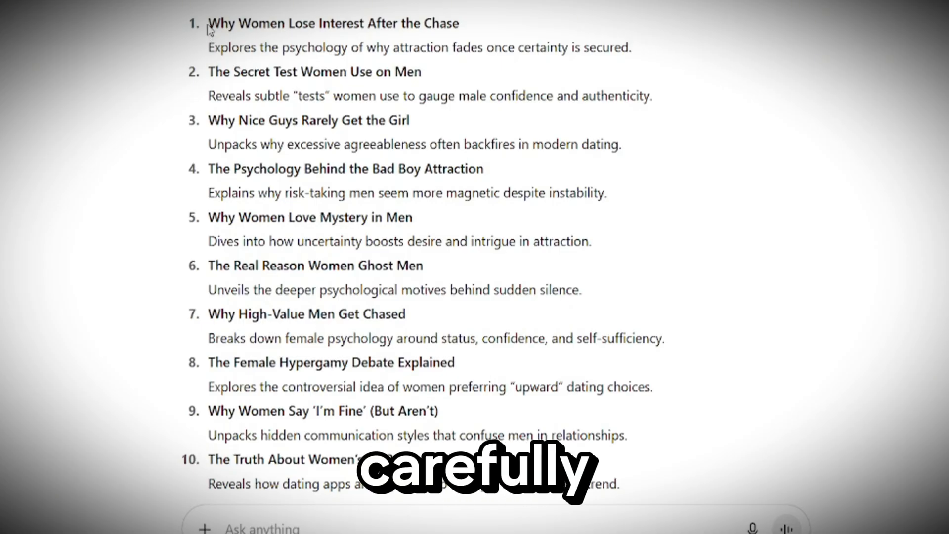
pyautogui.moveTo(208, 27); pyautogui.dragTo(477, 31)
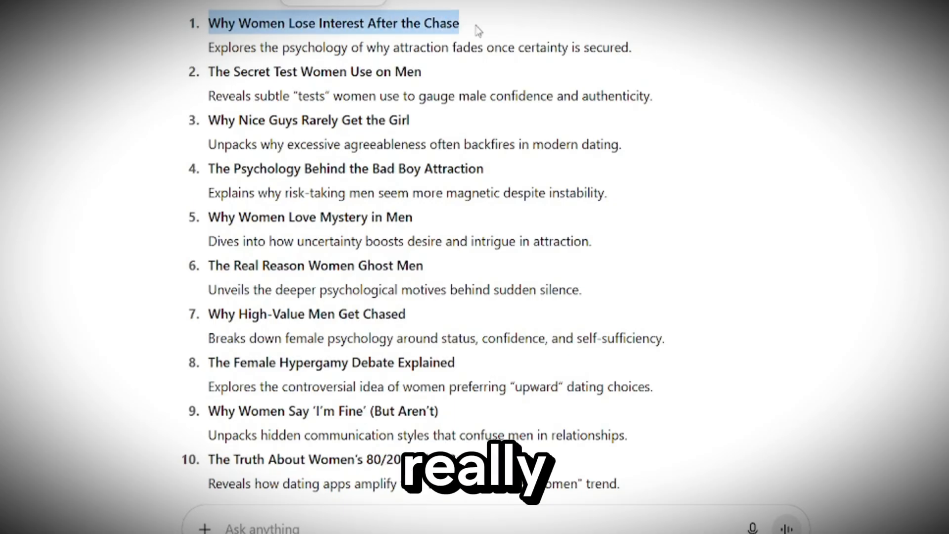
pyautogui.click(396, 233)
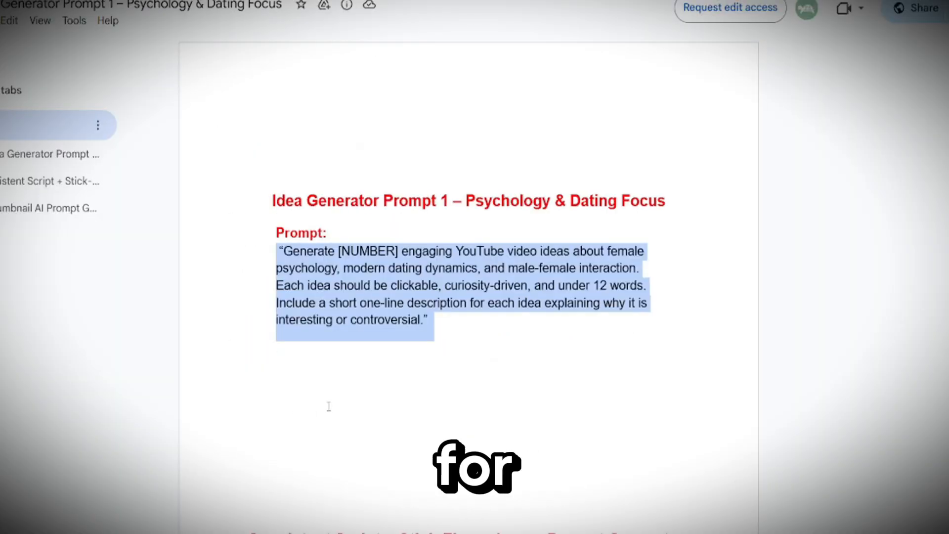
# Copy the "Consistent Script + Stick-Figure Image Prompt Generator (16:9)" prompt from the Google Docs document into the ChatGPT message
pyautogui.click(329, 407)
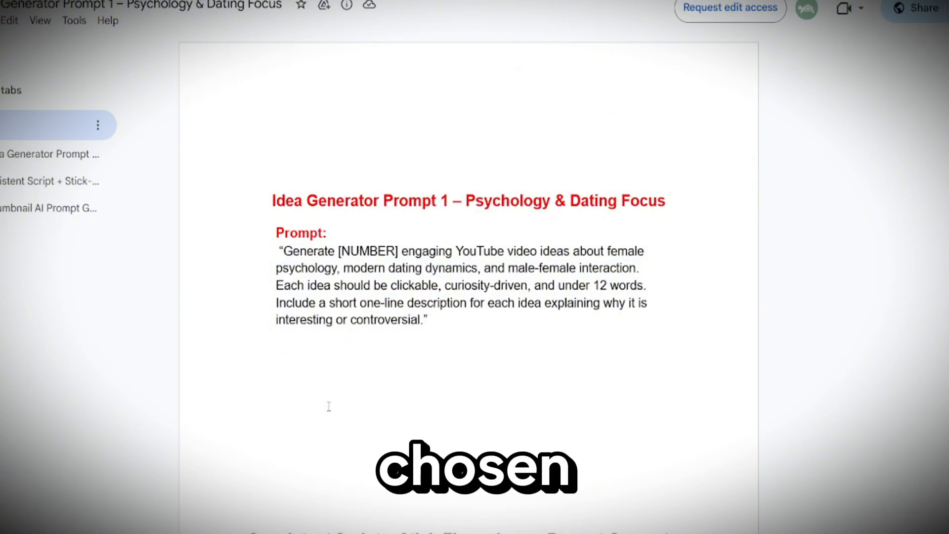
pyautogui.scroll(-7, 329, 406)
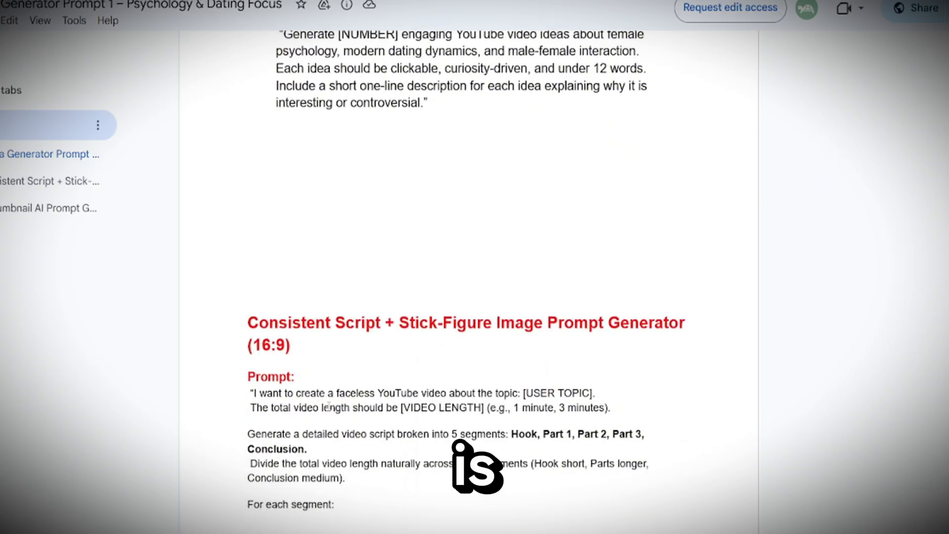
pyautogui.moveTo(251, 258); pyautogui.dragTo(373, 385)
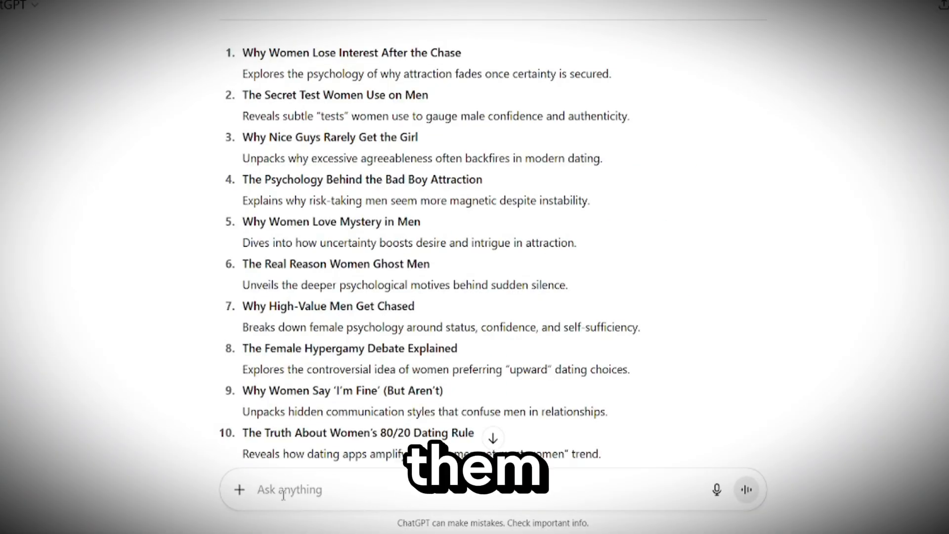
pyautogui.hotkey('ctrl', 'v')
# Remove the [USER TOPIC] placeholder from the prompt and replace [VIDEO LENGTH] with "5 minutes"
pyautogui.moveTo(597, 304); pyautogui.dragTo(542, 304)
pyautogui.press('BackSpace')
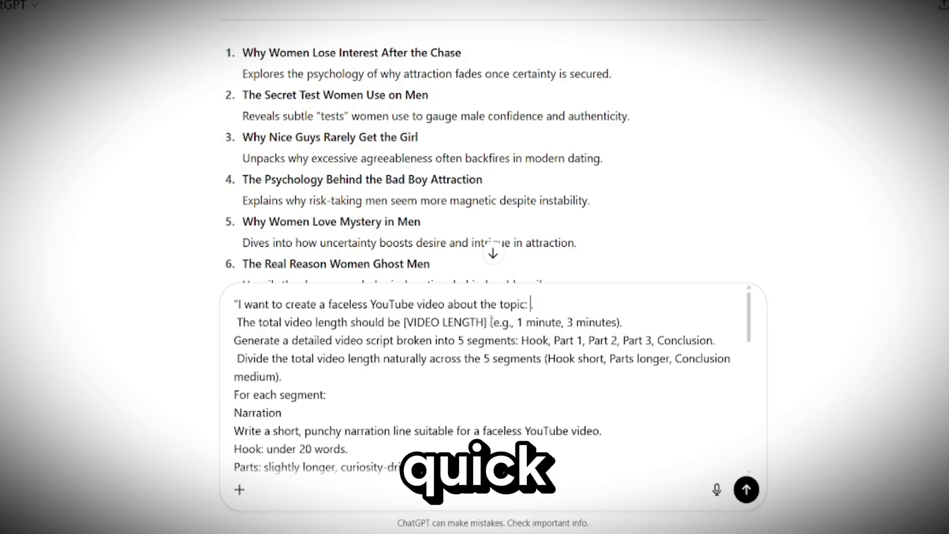
pyautogui.moveTo(491, 322); pyautogui.dragTo(406, 322)
pyautogui.press('BackSpace')
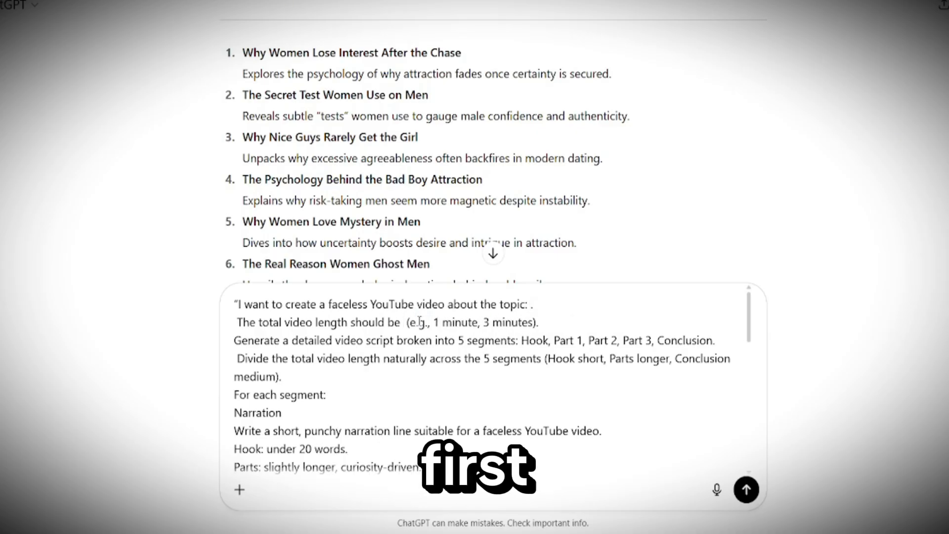
pyautogui.write('5 minutes')
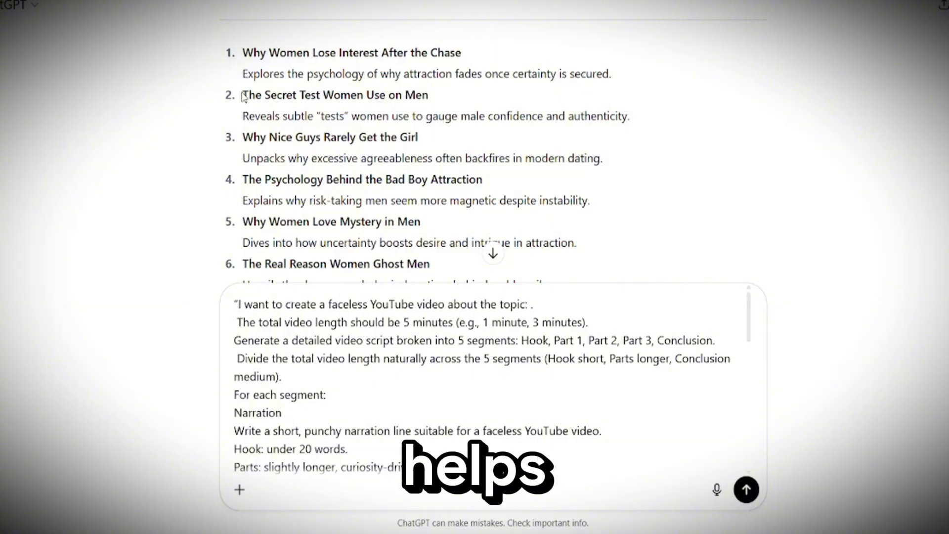
# Insert the idea title "Why Women Lose Interest After the Chase" as the prompt's topic and submit the prompt
pyautogui.moveTo(243, 50); pyautogui.dragTo(465, 60)
pyautogui.hotkey('ctrl', 'c')
pyautogui.click(532, 304)
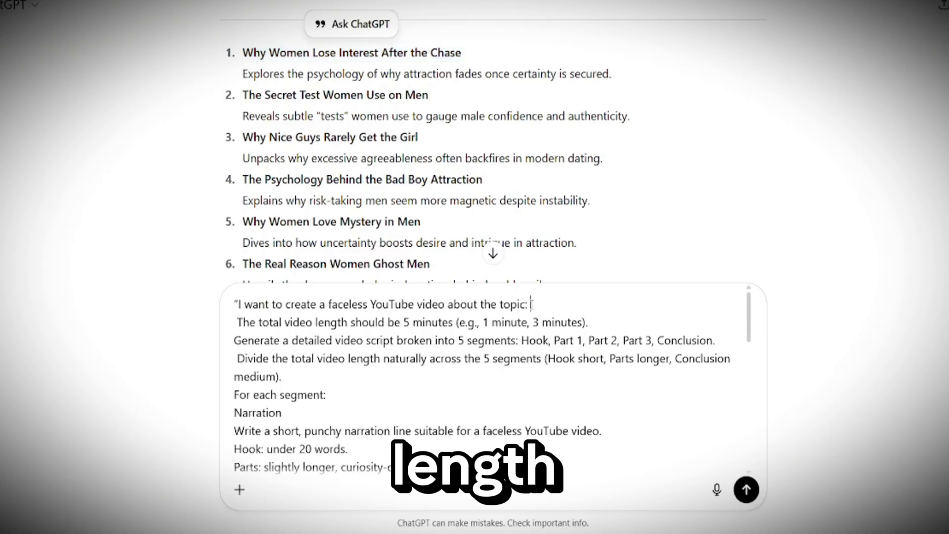
pyautogui.hotkey('ctrl', 'v')
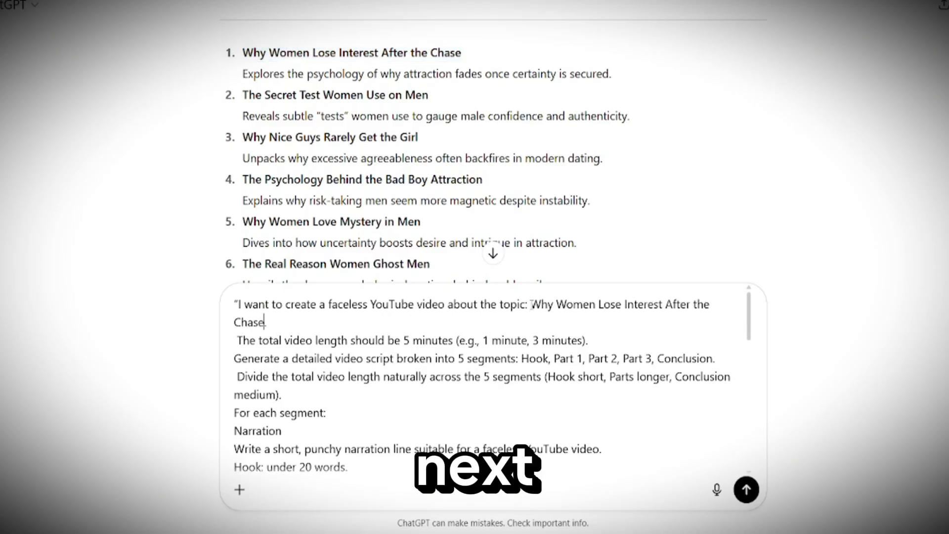
pyautogui.click(747, 490)
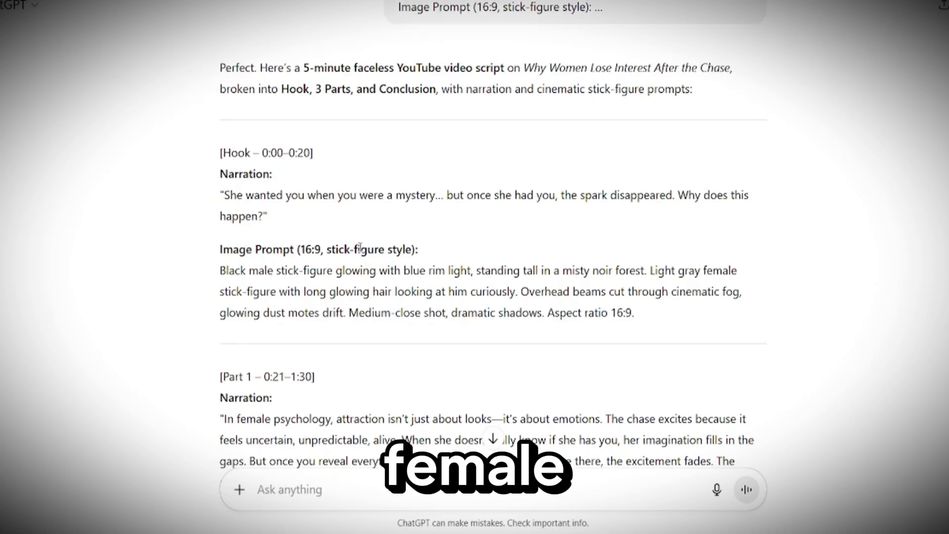
# Review the narration and image prompts of each segment in the generated script, from Hook to Conclusion
pyautogui.scroll(-9, 363, 253)
pyautogui.scroll(-6, 362, 252)
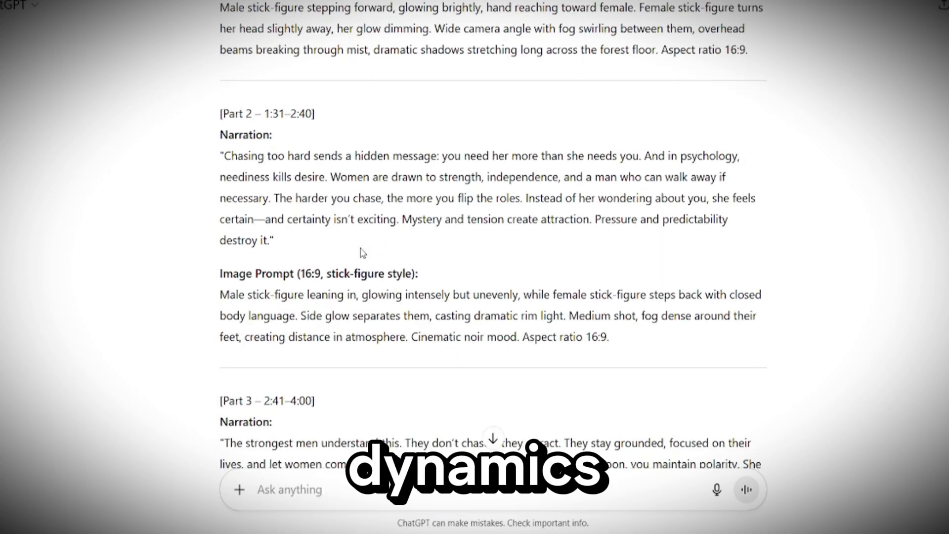
pyautogui.scroll(-4, 301, 279)
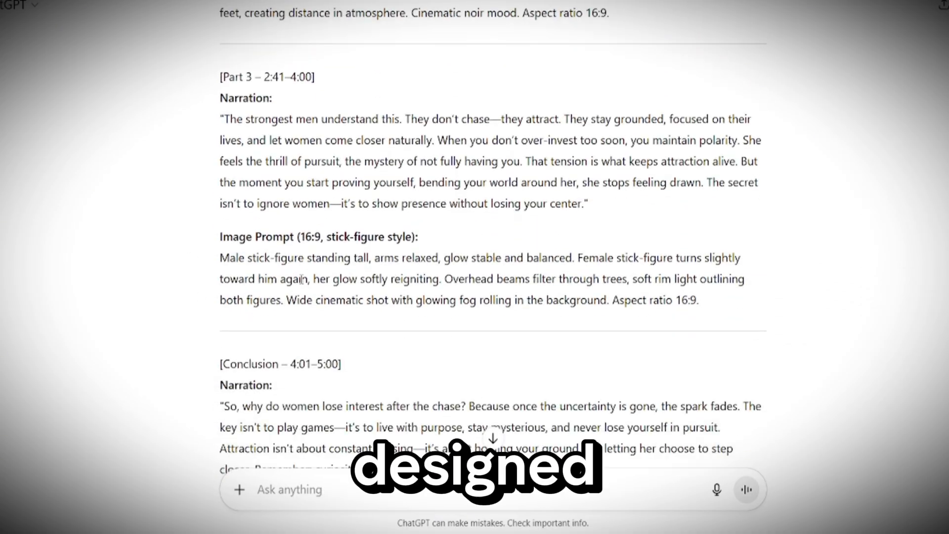
pyautogui.scroll(-1, 379, 295)
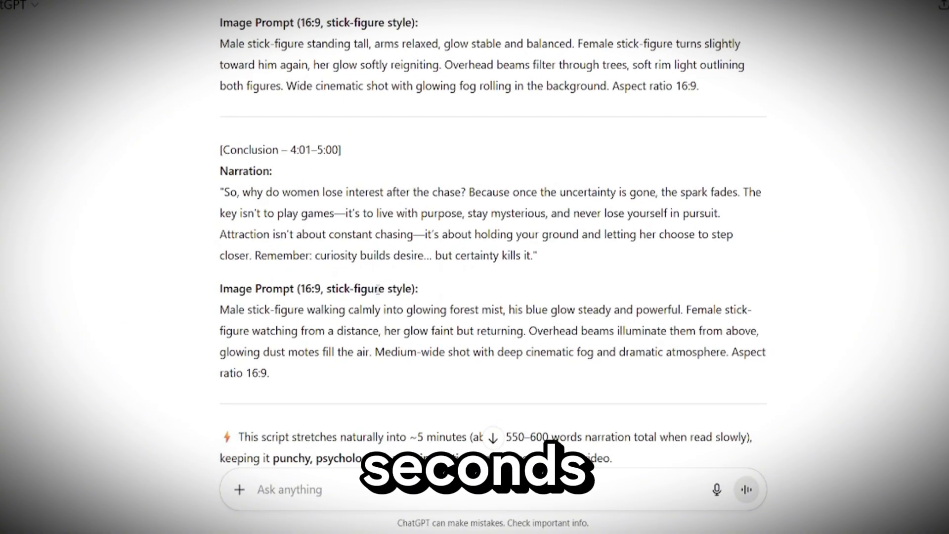
pyautogui.scroll(14, 380, 296)
pyautogui.scroll(5, 379, 295)
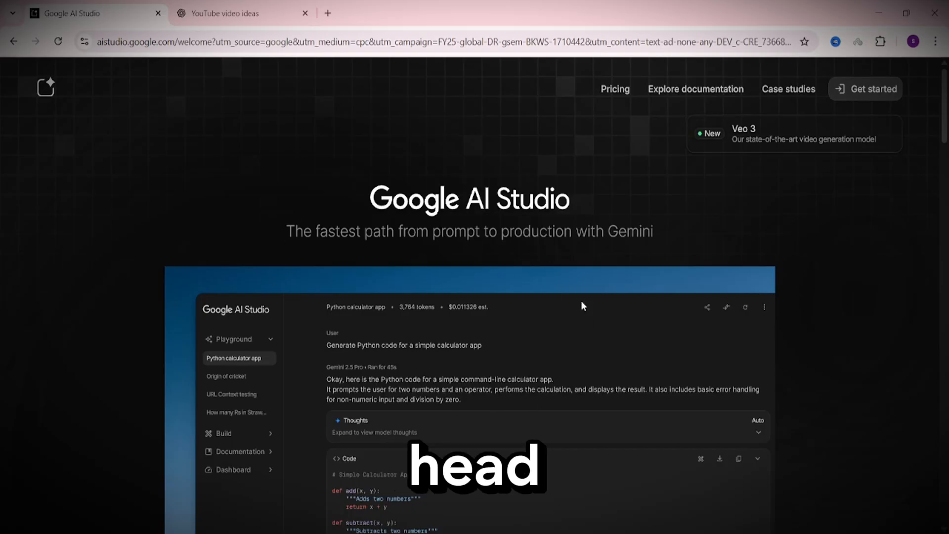
# Open Gemini speech generation in Google AI Studio and set the mode to single-speaker audio
pyautogui.click(879, 90)
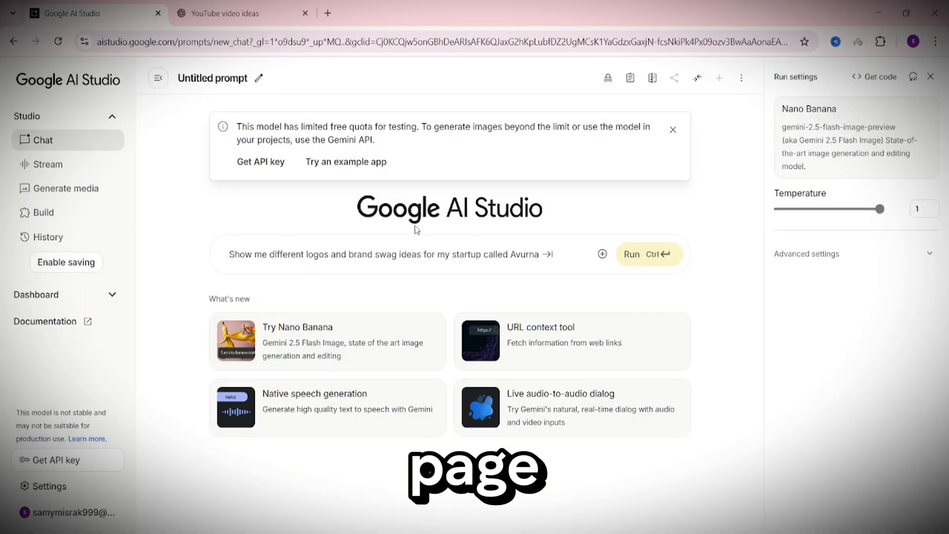
pyautogui.click(54, 188)
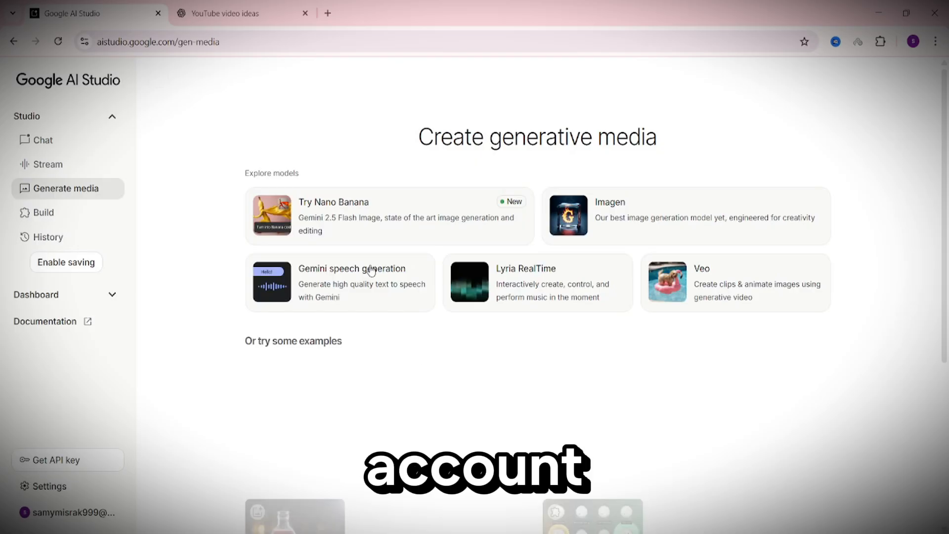
pyautogui.click(369, 287)
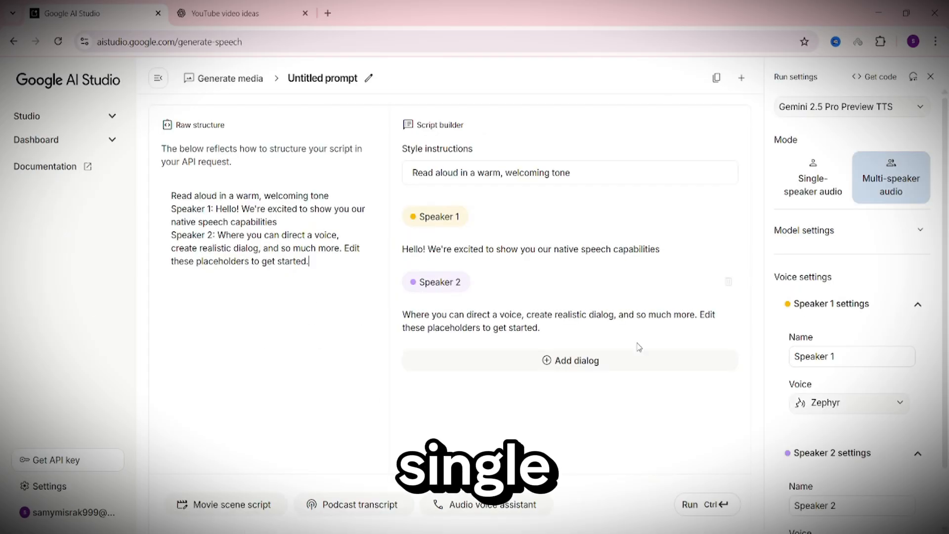
pyautogui.click(827, 185)
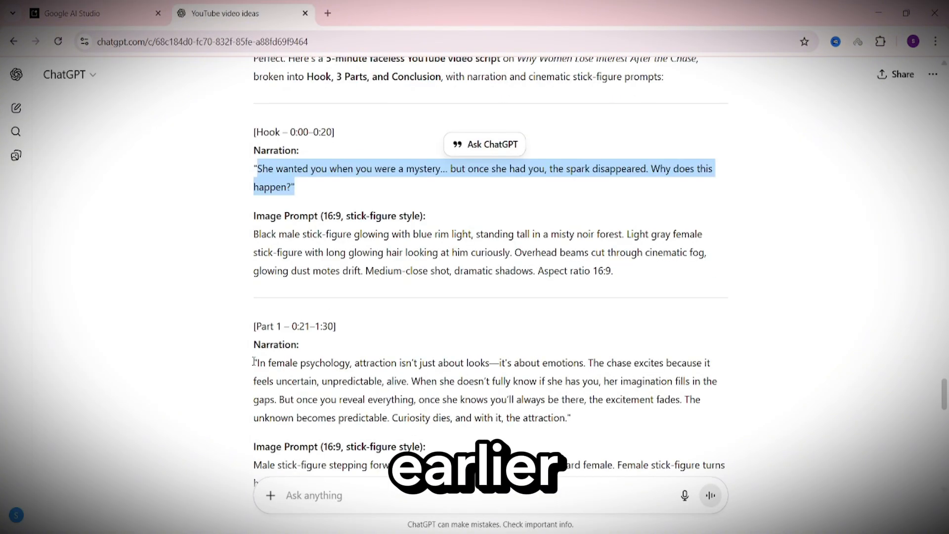
# Copy the Part 1 narration from the ChatGPT script into the speech text, following the Hook narration
pyautogui.scroll(-2, 253, 361)
pyautogui.moveTo(257, 291); pyautogui.dragTo(572, 346)
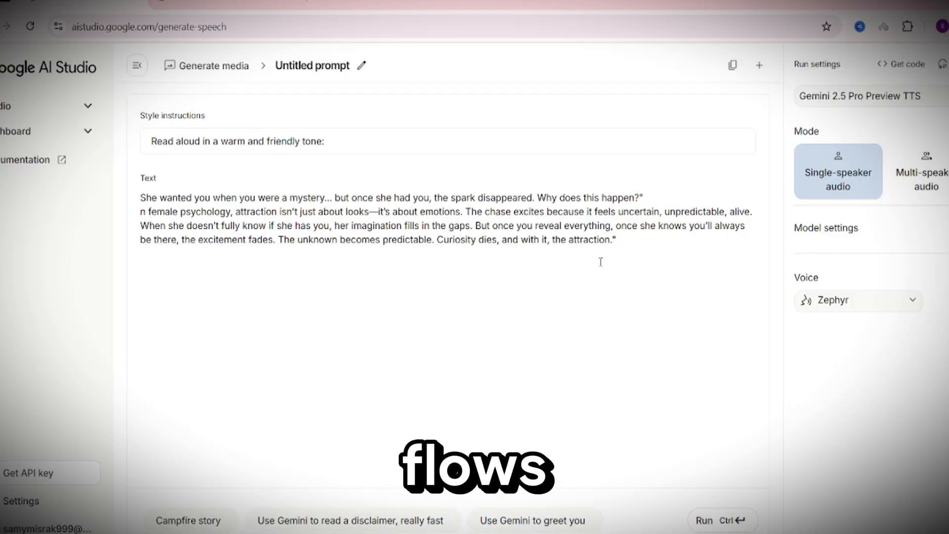
# Browse the available voices, preview Kore and Charon, and set the voice to Charon
pyautogui.click(872, 307)
pyautogui.scroll(-5, 859, 440)
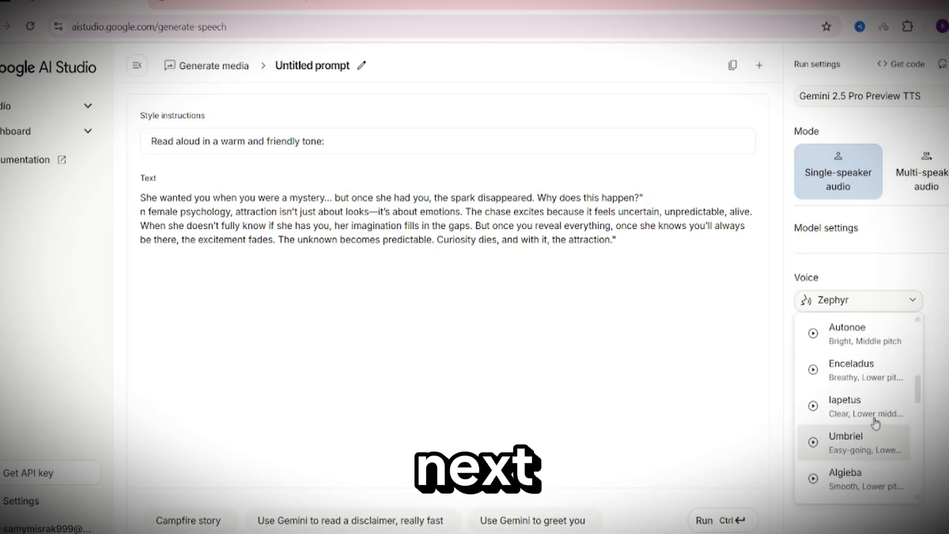
pyautogui.scroll(5, 875, 430)
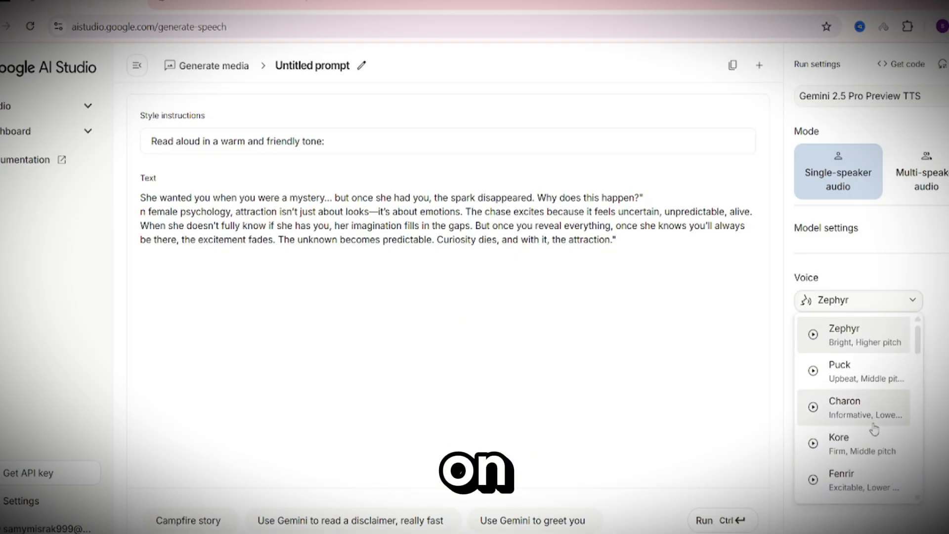
pyautogui.click(813, 443)
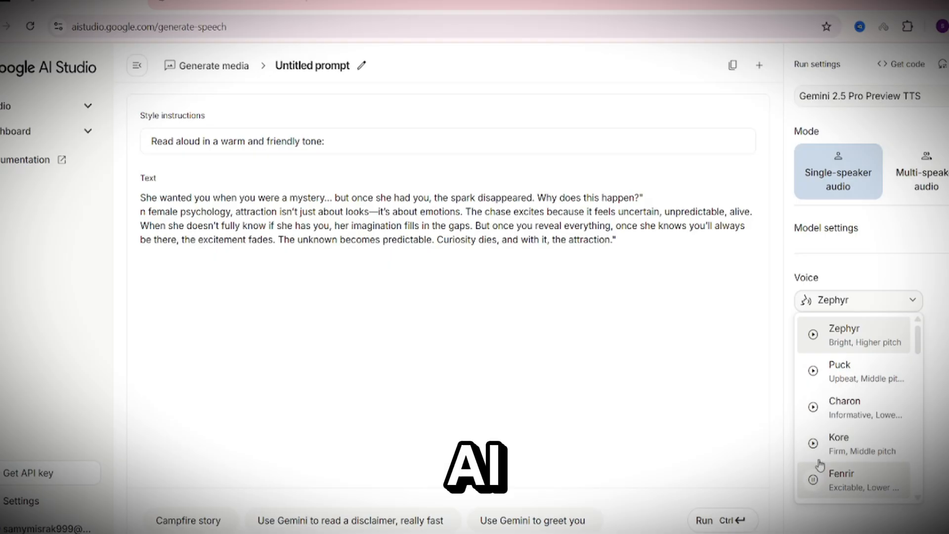
pyautogui.click(819, 414)
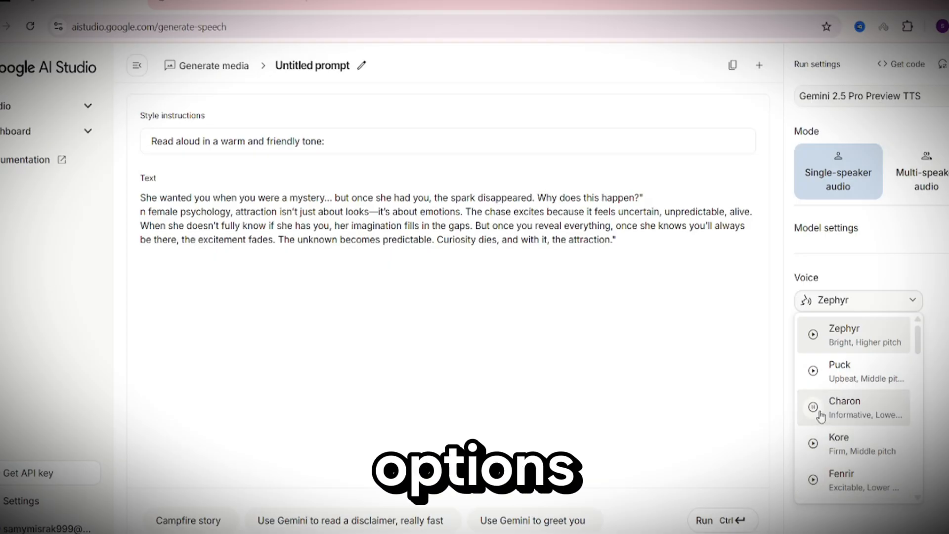
pyautogui.click(846, 406)
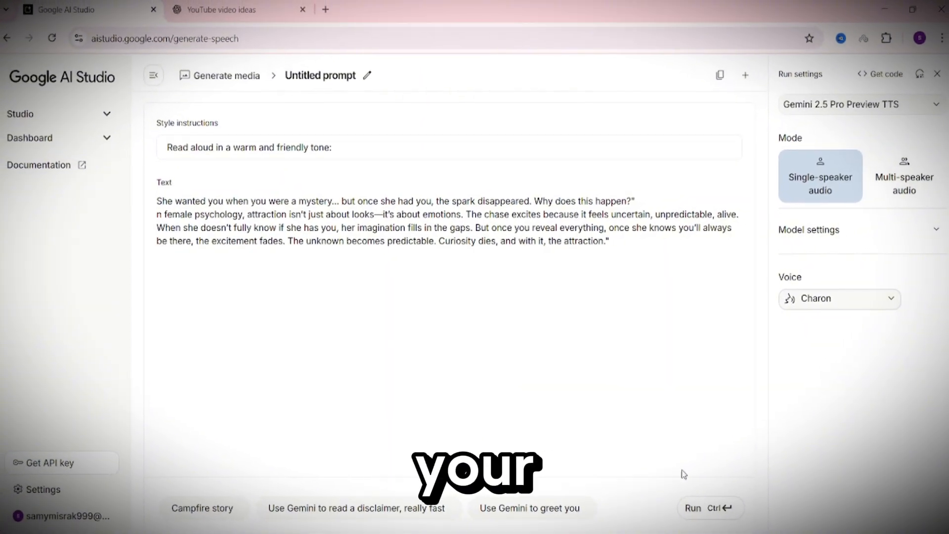
# Generate the voiceover from the narration text and download the audio file
pyautogui.click(702, 511)
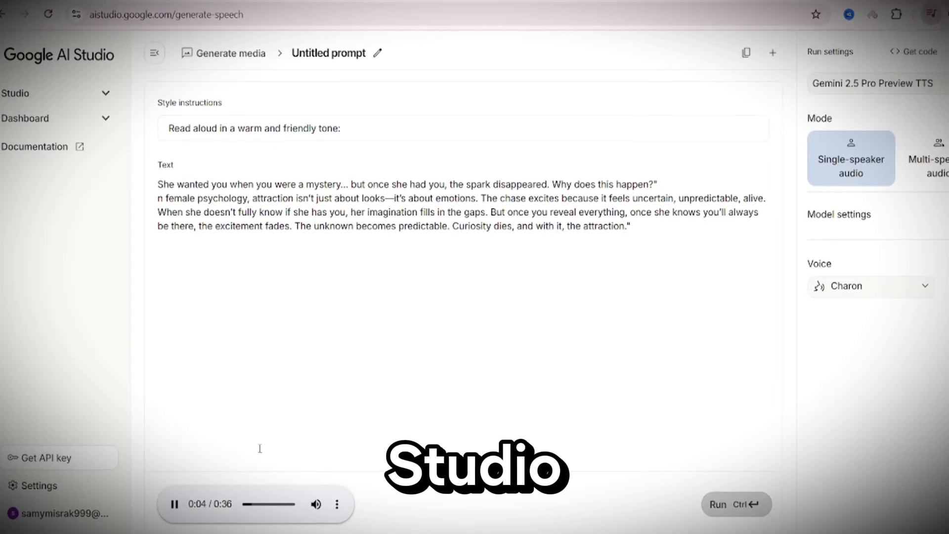
pyautogui.click(347, 500)
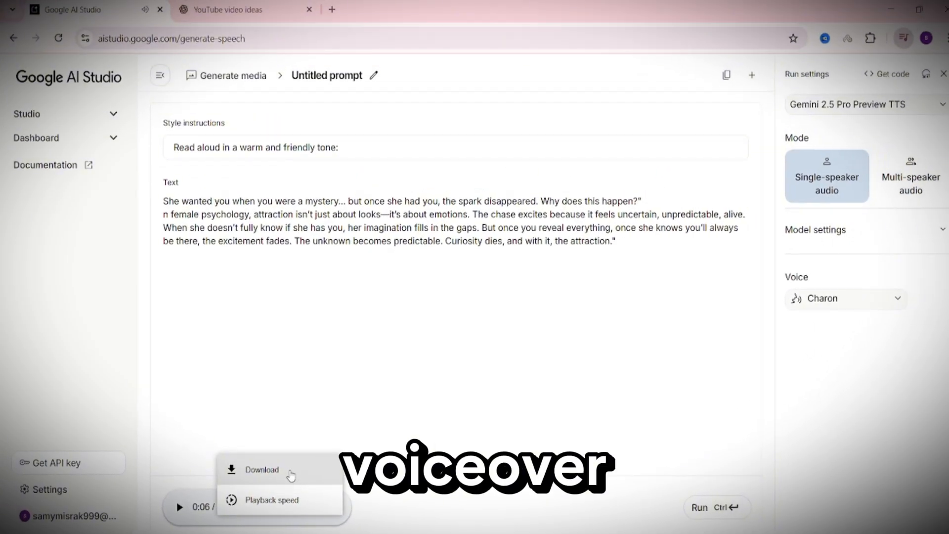
pyautogui.click(291, 475)
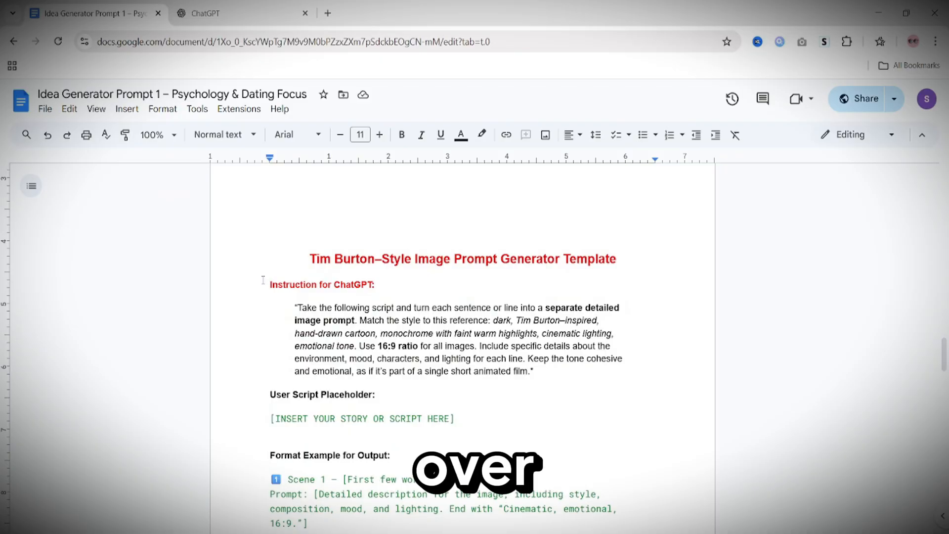
# Copy the Tim Burton–style image prompt template from Google Docs into a new ChatGPT message and attach the dark room reference image
pyautogui.moveTo(263, 280); pyautogui.dragTo(408, 426)
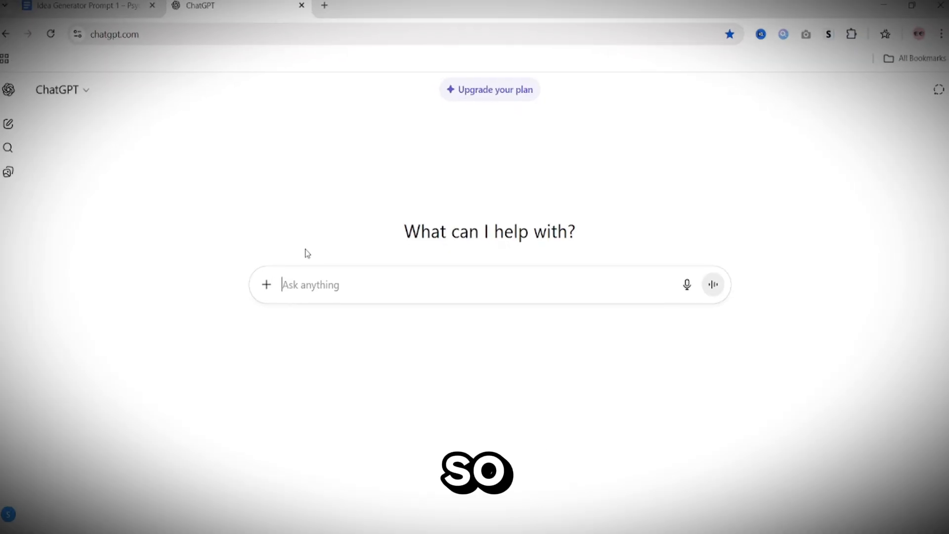
pyautogui.hotkey('ctrl', 'v')
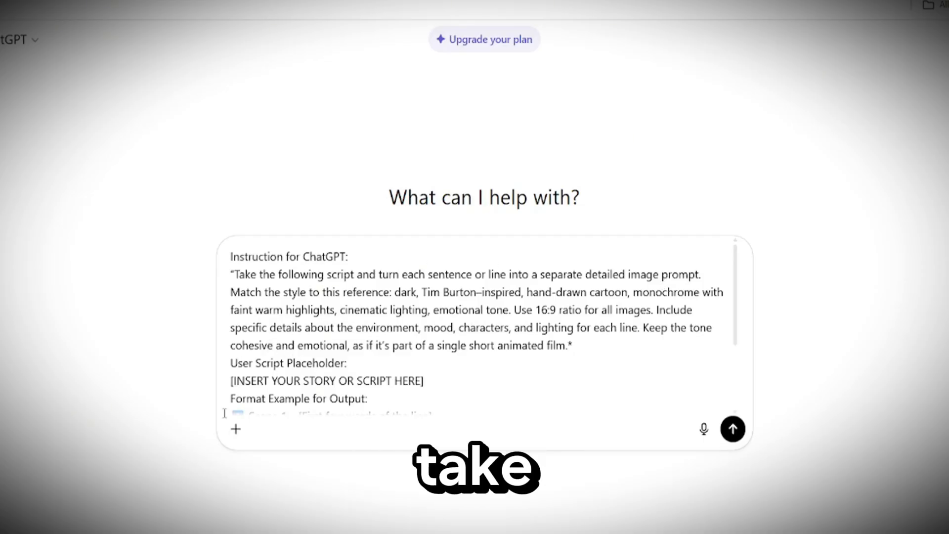
pyautogui.click(236, 429)
pyautogui.click(254, 263)
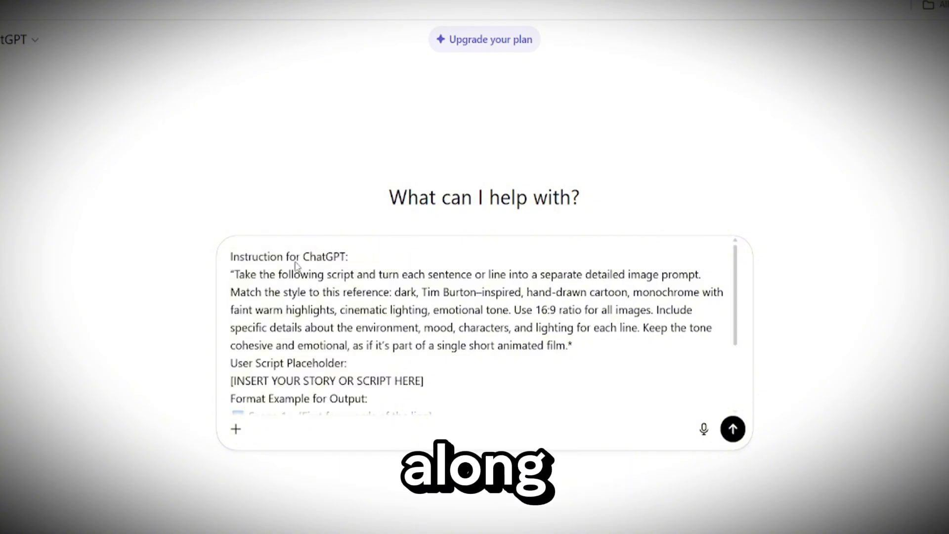
pyautogui.doubleClick(265, 281)
# Replace the [INSERT YOUR STORY OR SCRIPT HERE] placeholder in the message with the Hook and Part 1 narrations
pyautogui.scroll(-3, 385, 371)
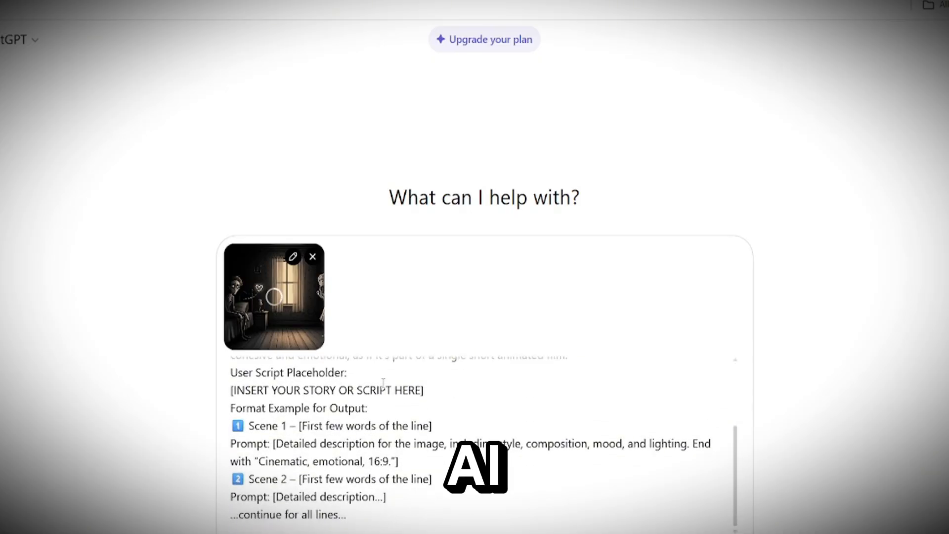
pyautogui.moveTo(432, 395); pyautogui.dragTo(239, 392)
pyautogui.press('BackSpace')
pyautogui.press('BackSpace')
pyautogui.press('BackSpace')
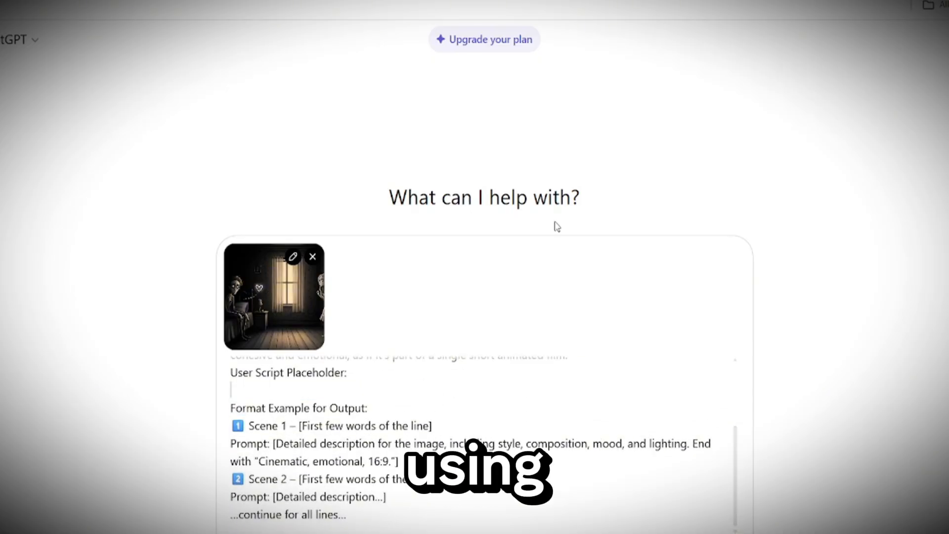
pyautogui.hotkey('ctrl', 'v')
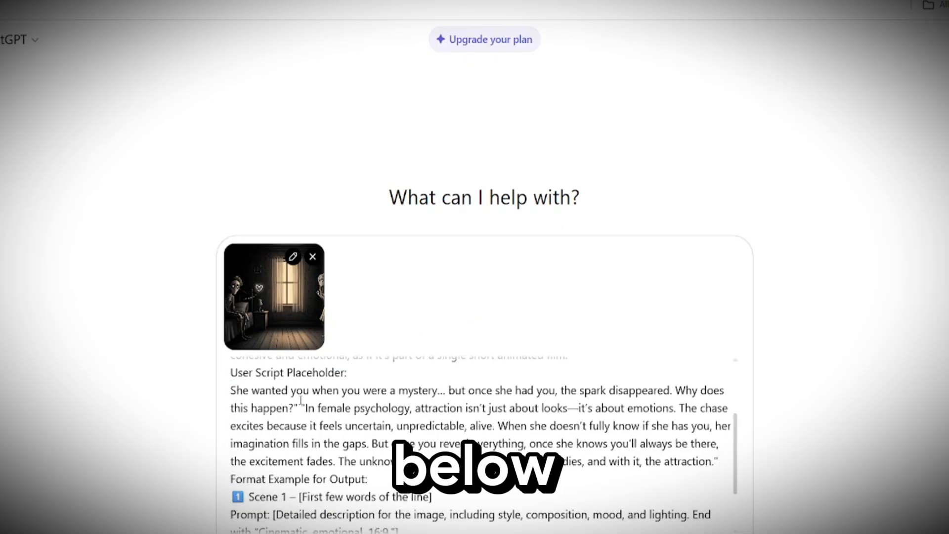
pyautogui.scroll(-3, 621, 390)
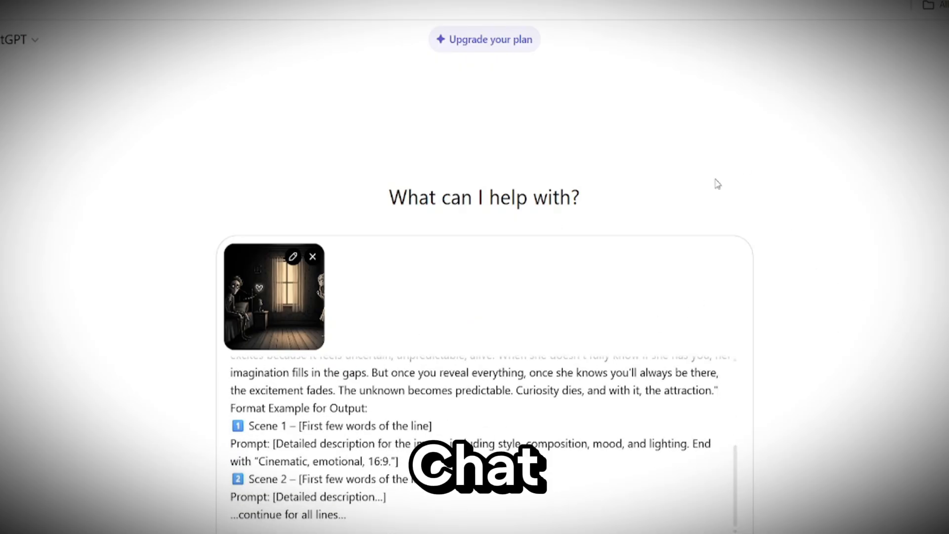
# Submit the image-prompt request in ChatGPT and use the resulting Scene 1 prompt in Gemini to generate the gloomy bedroom image
pyautogui.scroll(-1, 580, 402)
pyautogui.press('Return')
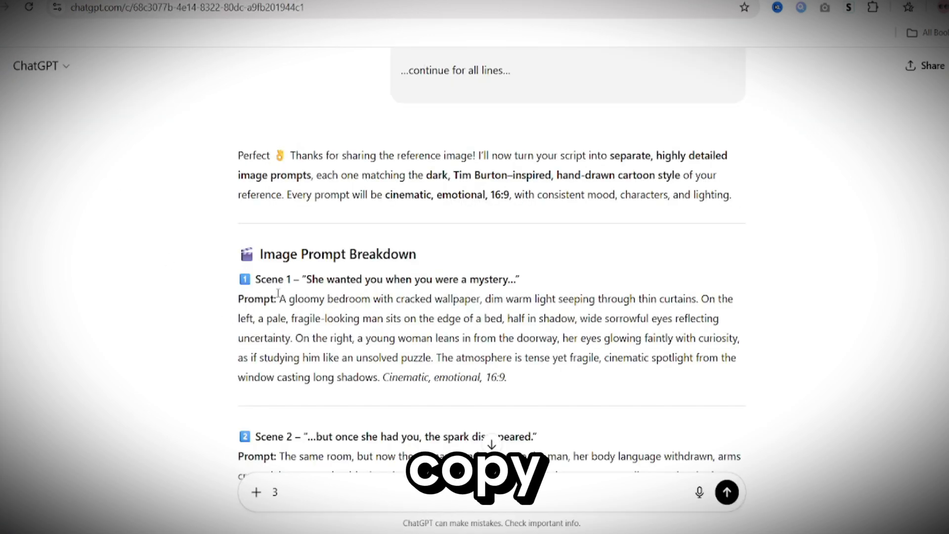
pyautogui.moveTo(279, 298); pyautogui.dragTo(483, 374)
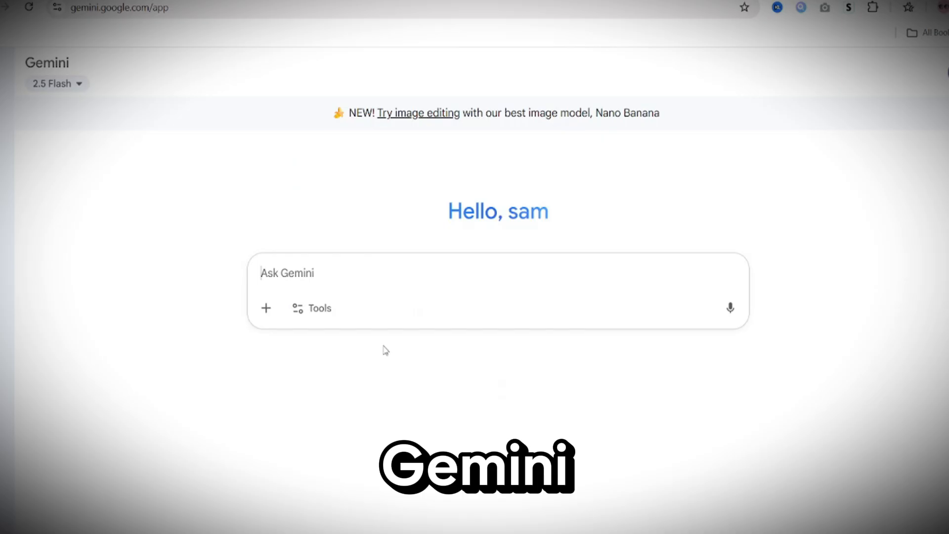
pyautogui.write('A gloomy bedroom with cracked wallpaper, dim warm light seeping through thin curtains. On the left, a pale, fragile-looking man sits on the edge of a bed, half in shadow, wide sorrowful eyes reflecting uncertainty. On the right, a young woman leans in from the doorway, her eyes glowing faintly with curiosity, as if studying him like an unsolved puzzle. The atmosphere is tense yet fragile, cinematic spotlight from the window casting long shadows. Cinematic, emotional, 16:9.')
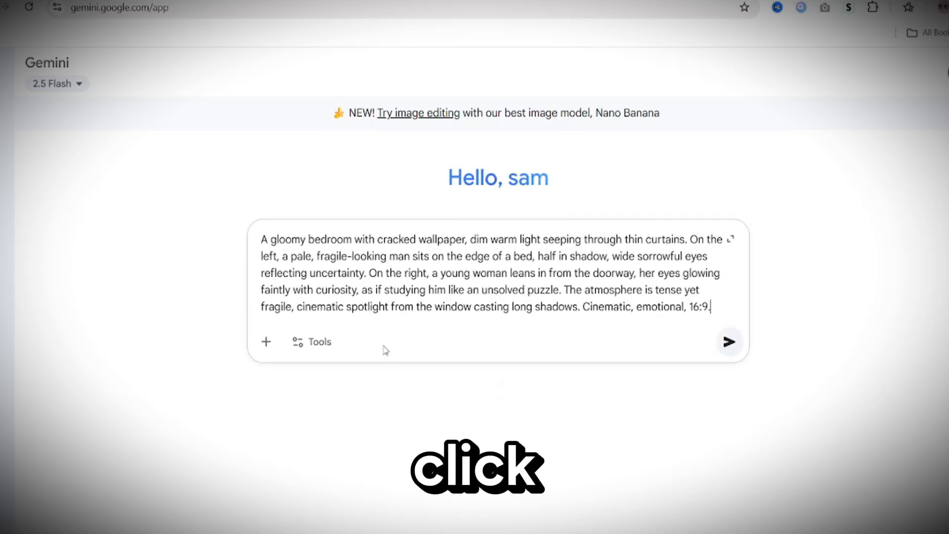
pyautogui.click(729, 341)
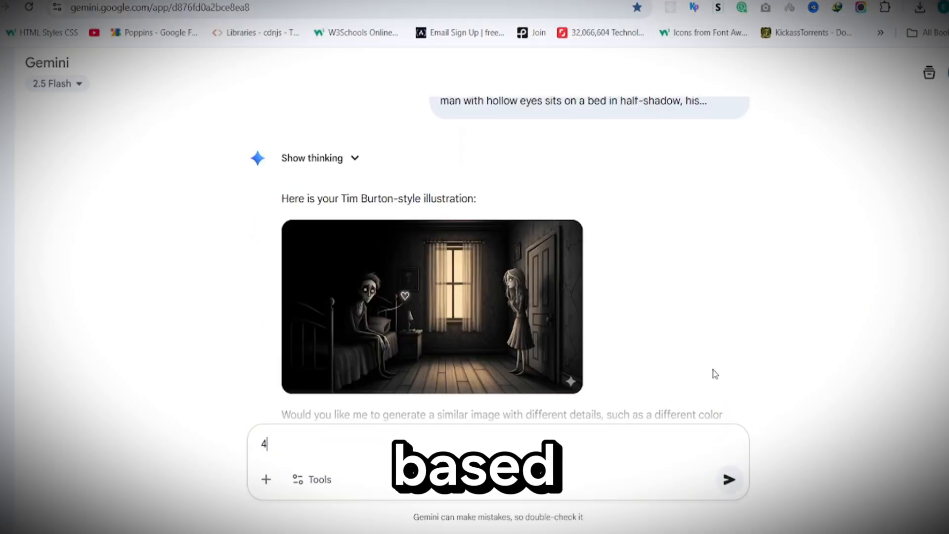
# Download the first Tim Burton-style bedroom illustration at full size and review the other scenes generated in the Gemini chat
pyautogui.click(565, 240)
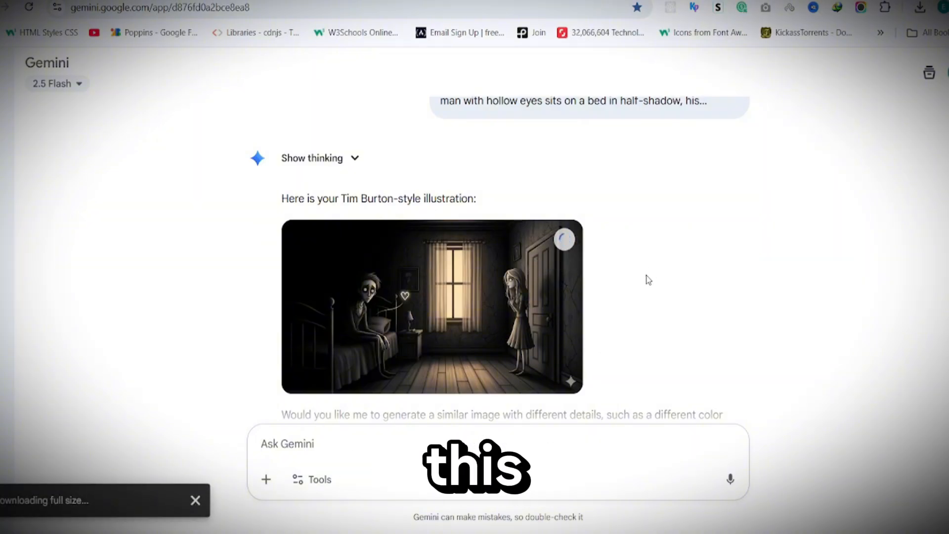
pyautogui.scroll(-6, 647, 280)
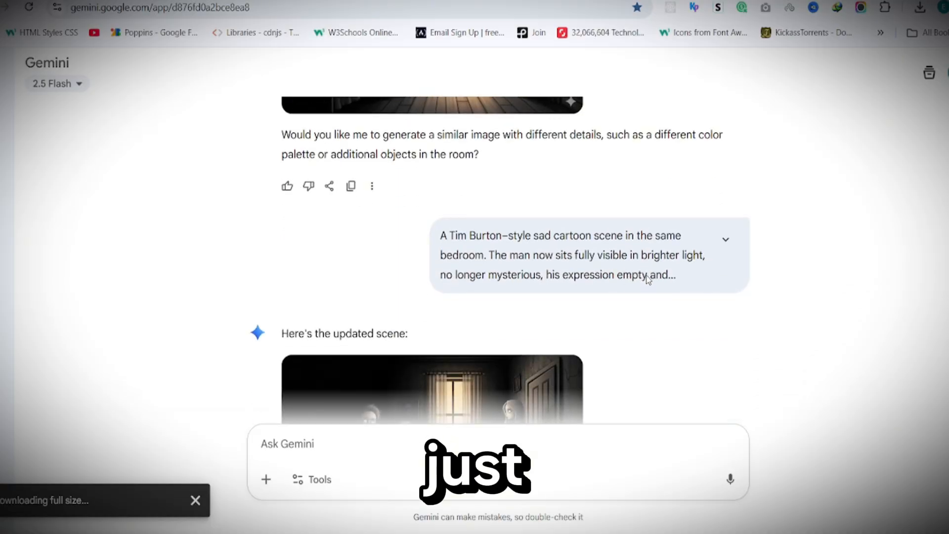
pyautogui.moveTo(483, 297)
pyautogui.scroll(-7, 596, 252)
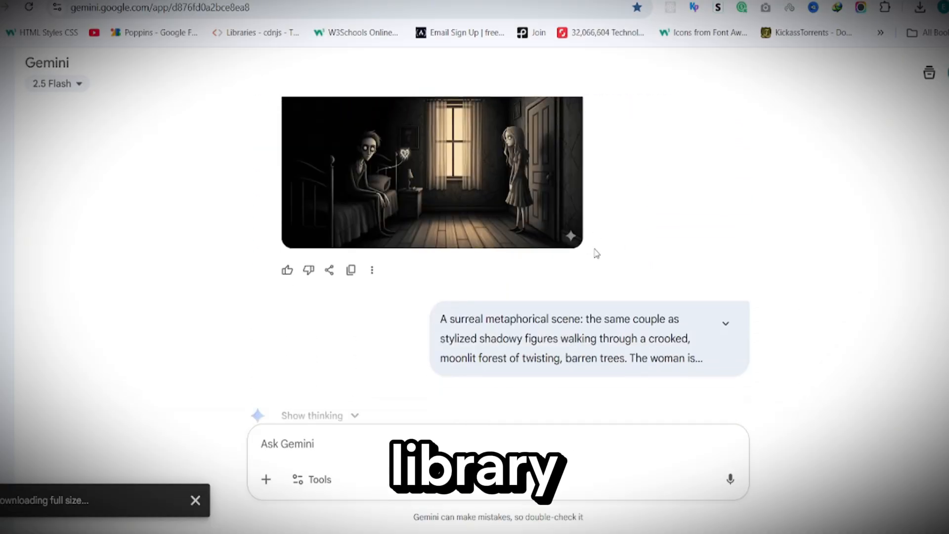
pyautogui.scroll(-1, 595, 252)
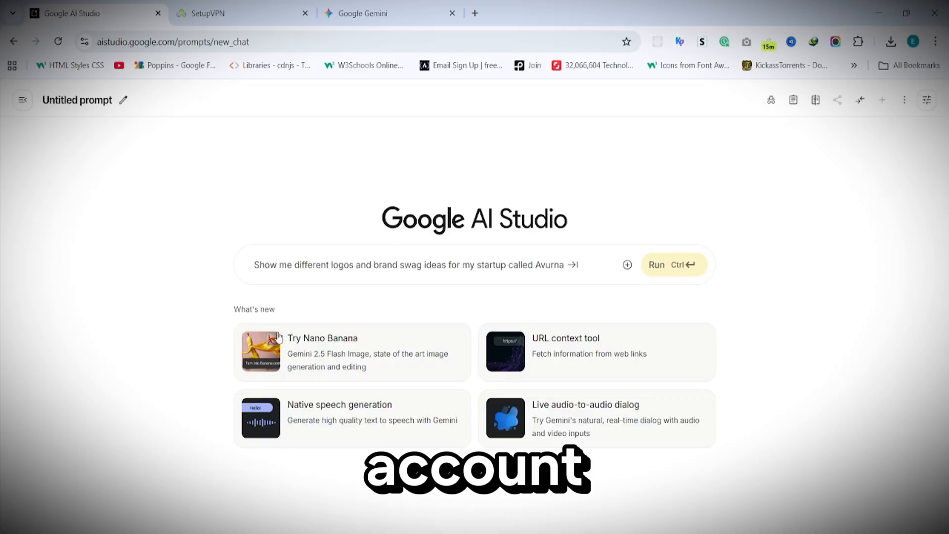
# Open the Veo video generator in Google AI Studio's generative media section and attach the bedroom image to the prompt
pyautogui.click(22, 100)
pyautogui.click(65, 210)
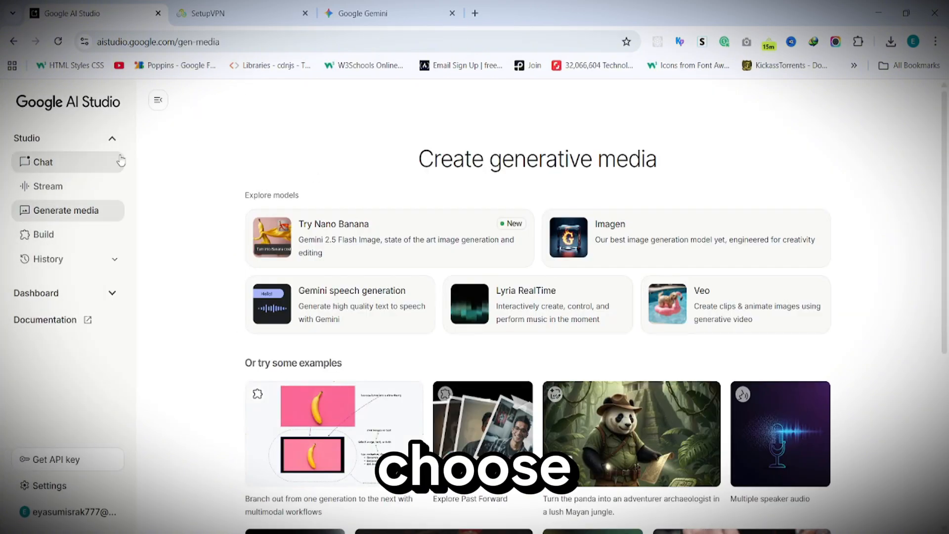
pyautogui.click(158, 99)
pyautogui.click(600, 304)
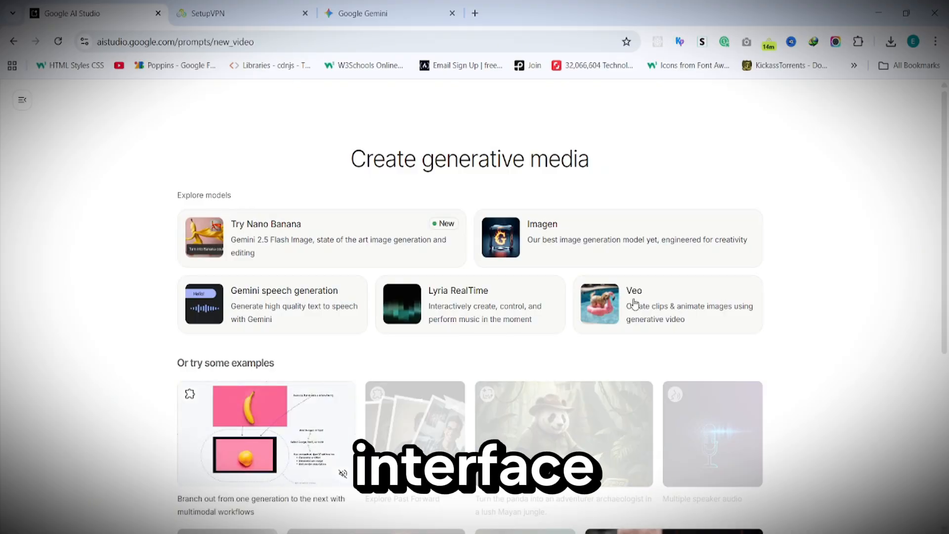
pyautogui.click(538, 279)
pyautogui.click(503, 326)
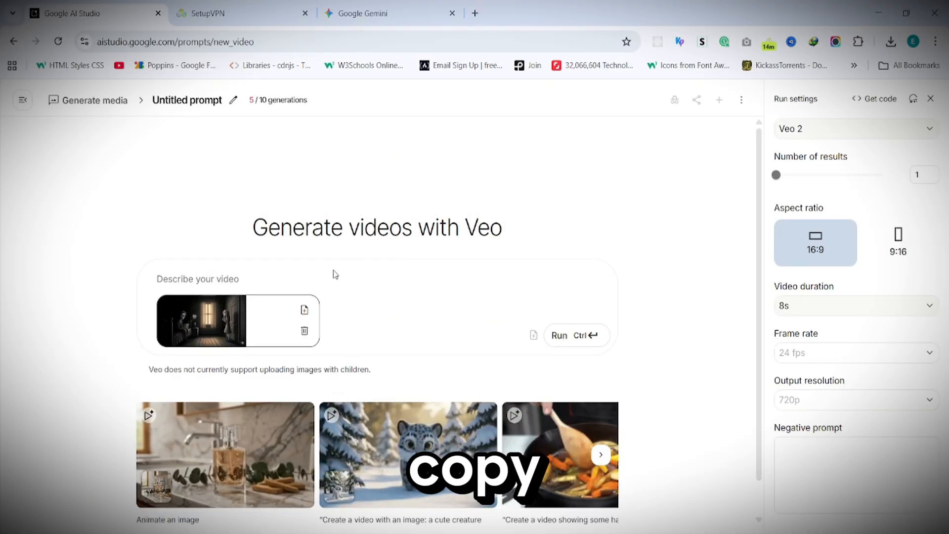
# Generate a Veo video using the Tim Burton-style gloomy bedroom prompt with the attached image, and play the result
pyautogui.click(184, 274)
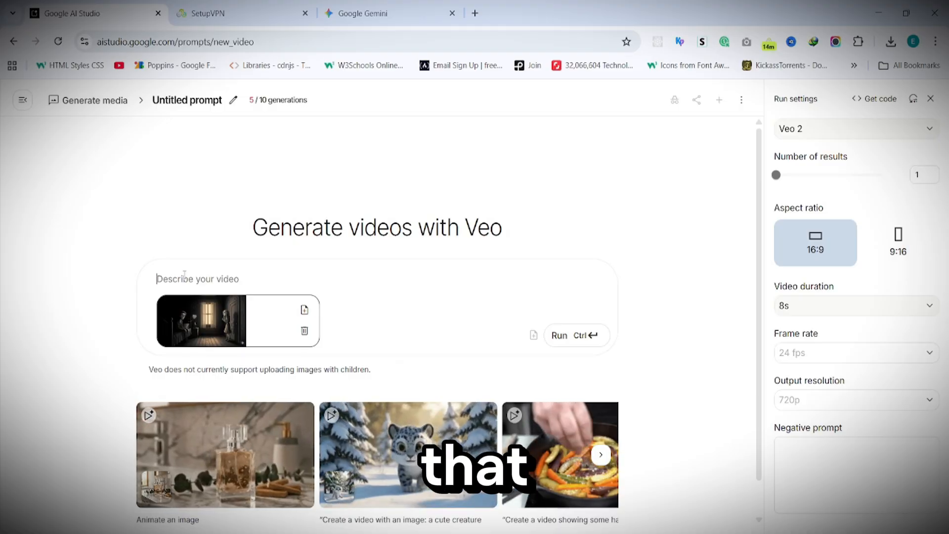
pyautogui.write('A Tim Burton-style, darkly whimsical 2D illustration of a gloomy, dimly lit bedroom. On the left, a thin, sad-faced man with hollow eyes sits on a bed in half-shadow, his figure partly hidden by darkness, giving him an aura of mystery. On the right, a delicate, long-haired woman stands in the doorway, gazing at him with curiosity and wonder, a faint glowing heart shape floats subtly between them. The room has an eerie wooden floor, cracked wallpaper, and a single window letting in a muted golden light through dusty curtains. Desaturated grayscale palette with faint warm highlights. Cinematic, emotional, 16:9.')
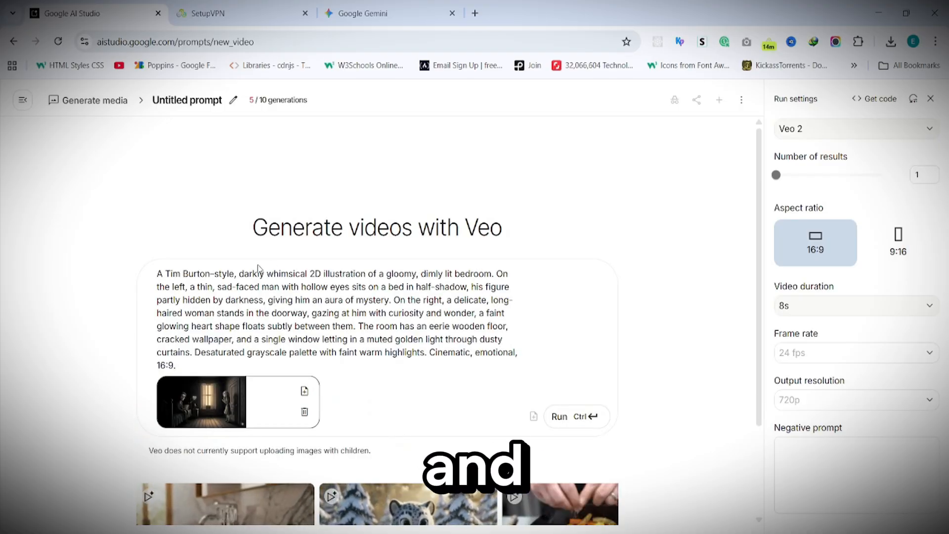
pyautogui.click(558, 418)
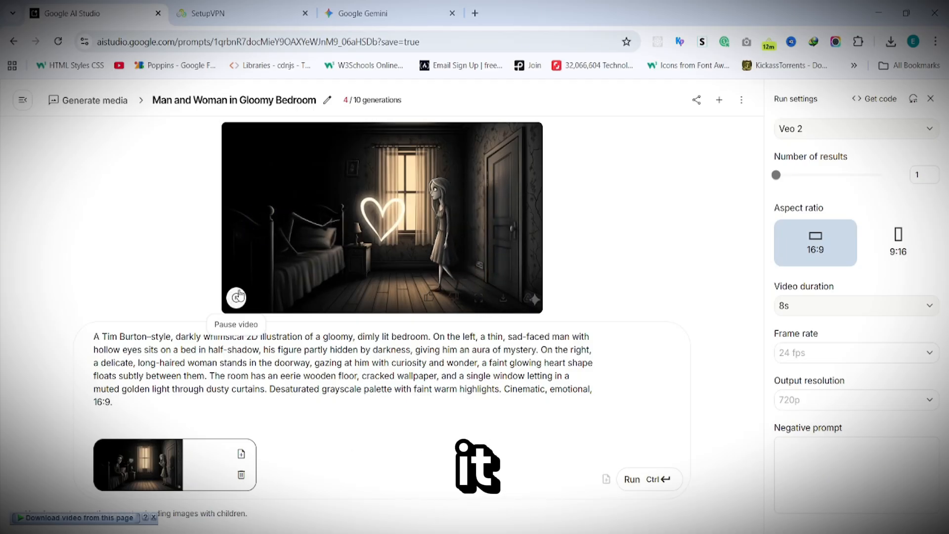
pyautogui.click(236, 297)
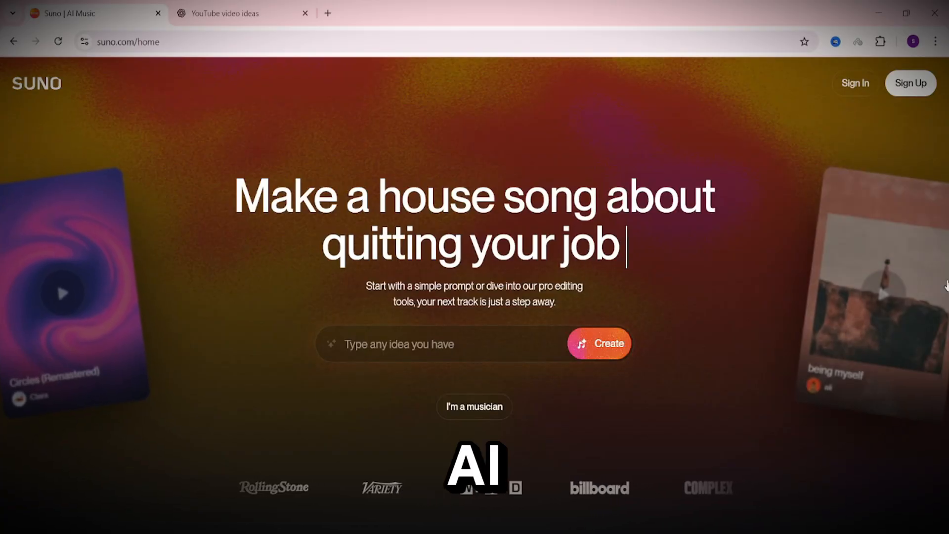
# Sign in to Suno with the Google account, dismiss the profile reminder, and enable Instrumental for a new song
pyautogui.click(859, 81)
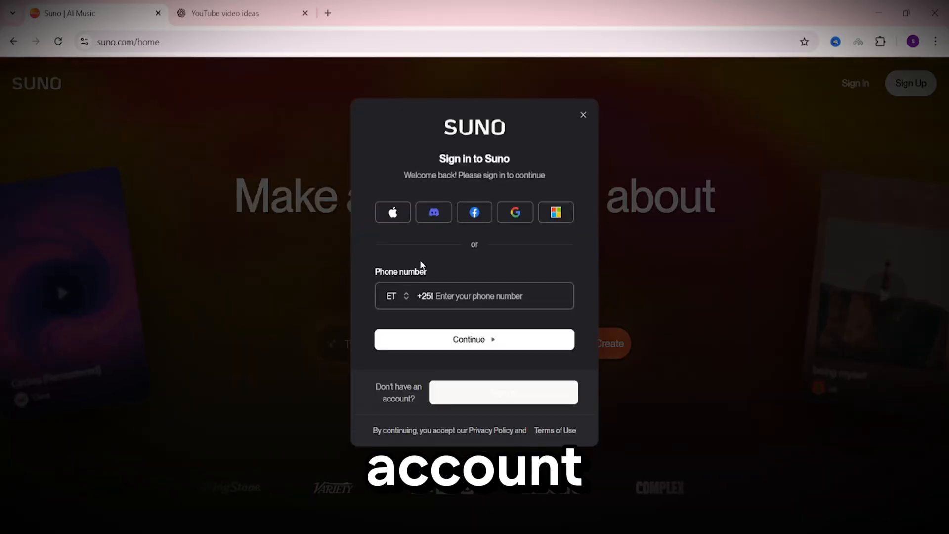
pyautogui.click(515, 212)
pyautogui.click(526, 244)
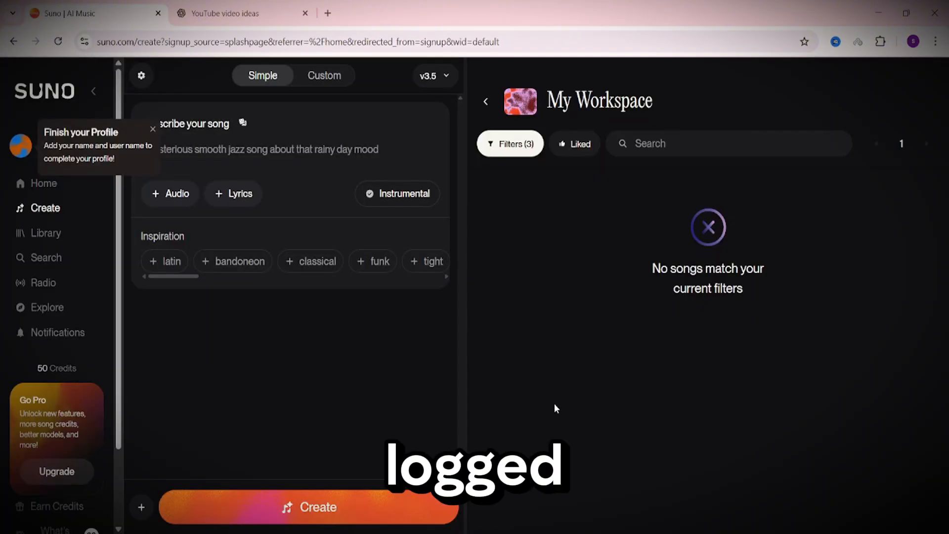
pyautogui.click(152, 129)
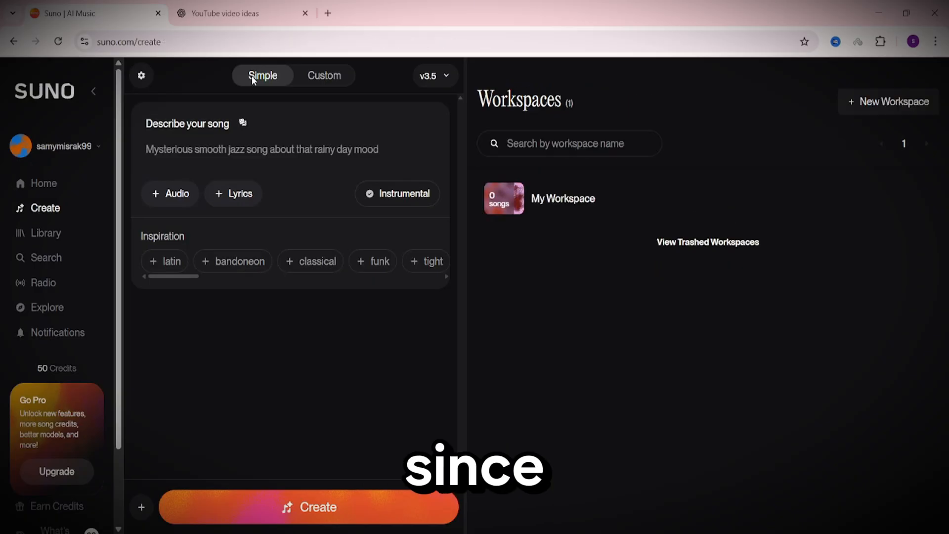
pyautogui.click(414, 202)
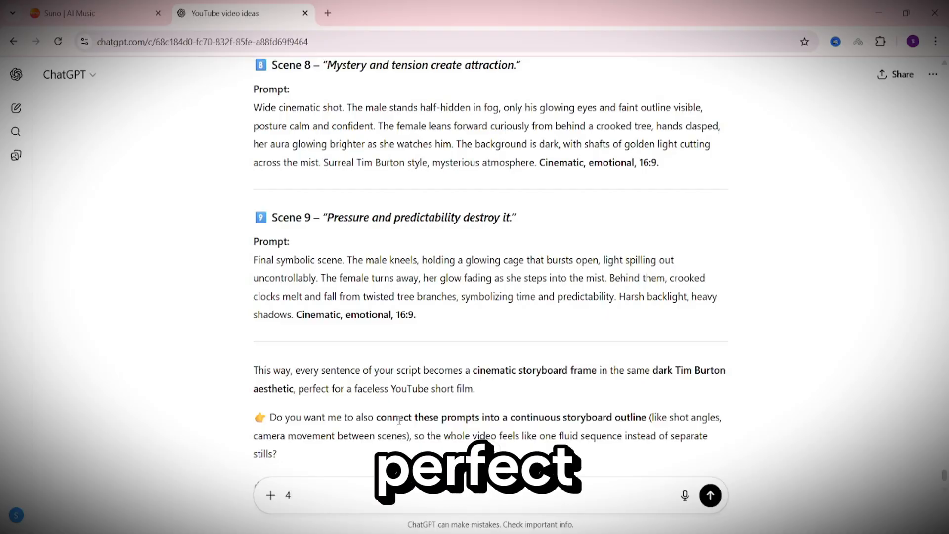
# Ask ChatGPT to "give me the instrument music prompt to fit the script we create above for suno ai"
pyautogui.press('BackSpace')
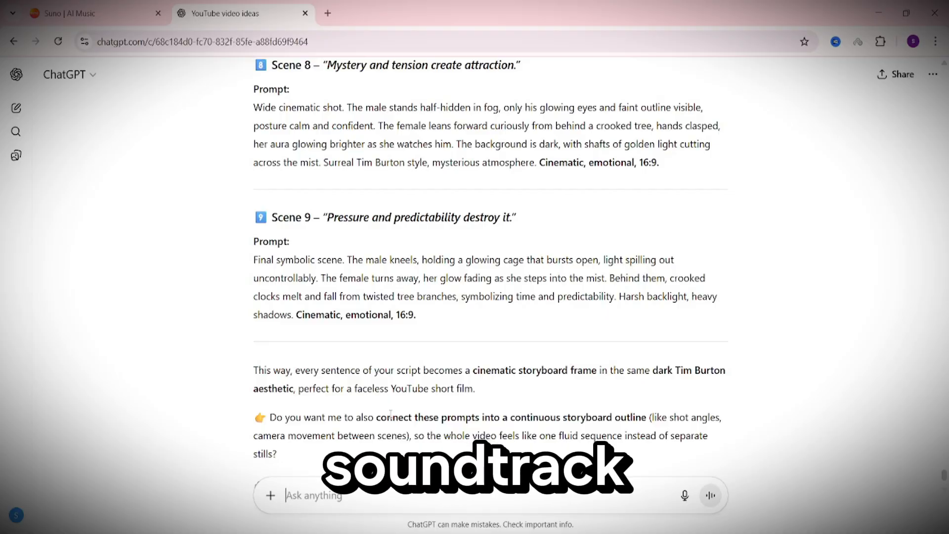
pyautogui.write('give me the instrument music prompt to fit the script we create above for suno ai')
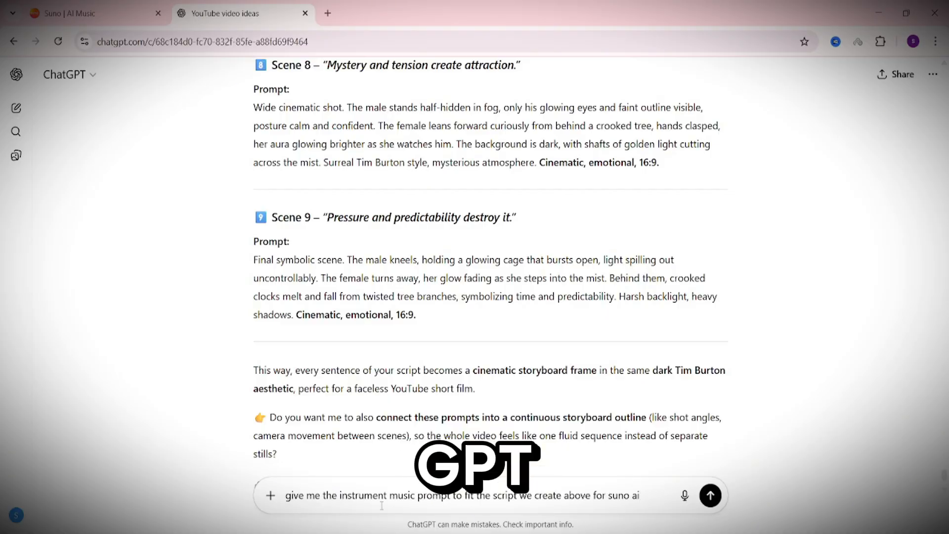
pyautogui.click(710, 498)
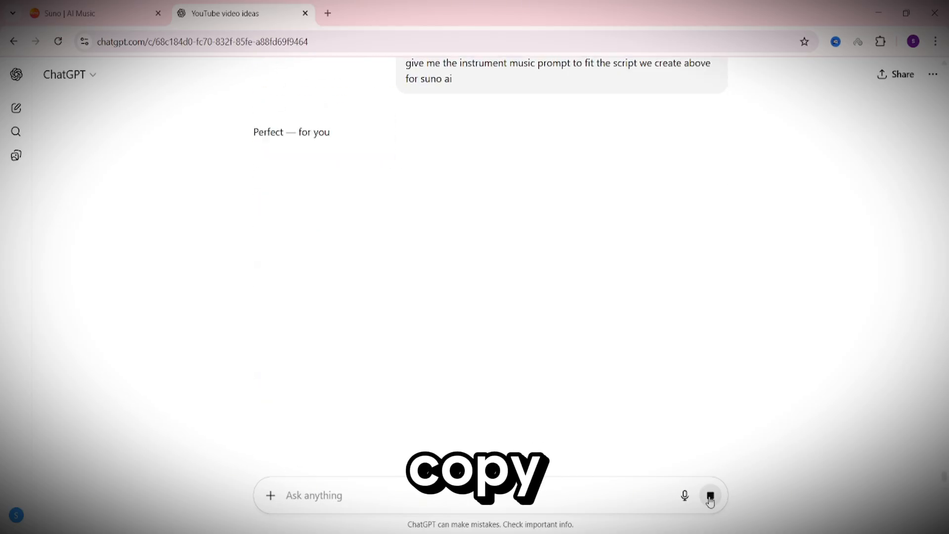
# Generate instrumental tracks in Suno from the dark gothic prompt with haunting piano, eerie strings and faint celesta, and preview the first v3.5 track
pyautogui.moveTo(254, 256); pyautogui.dragTo(375, 339)
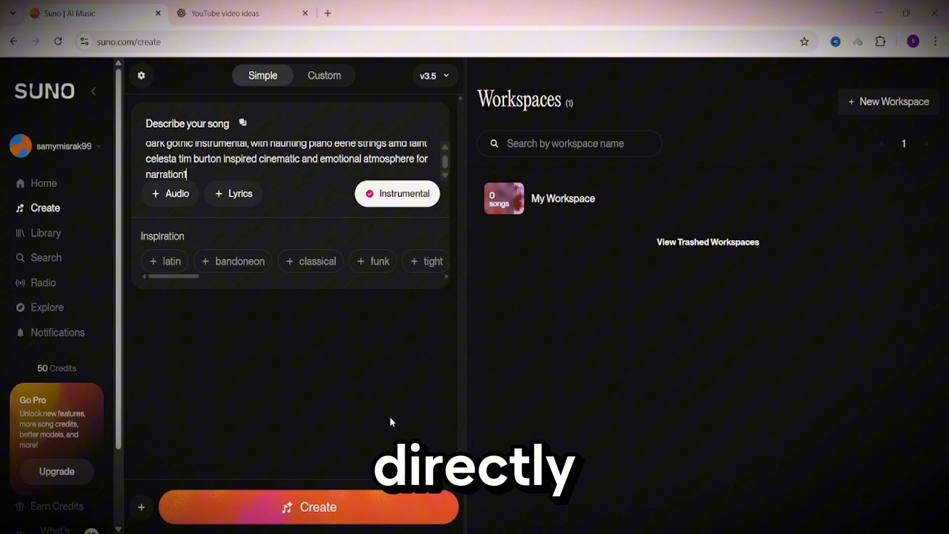
pyautogui.click(339, 509)
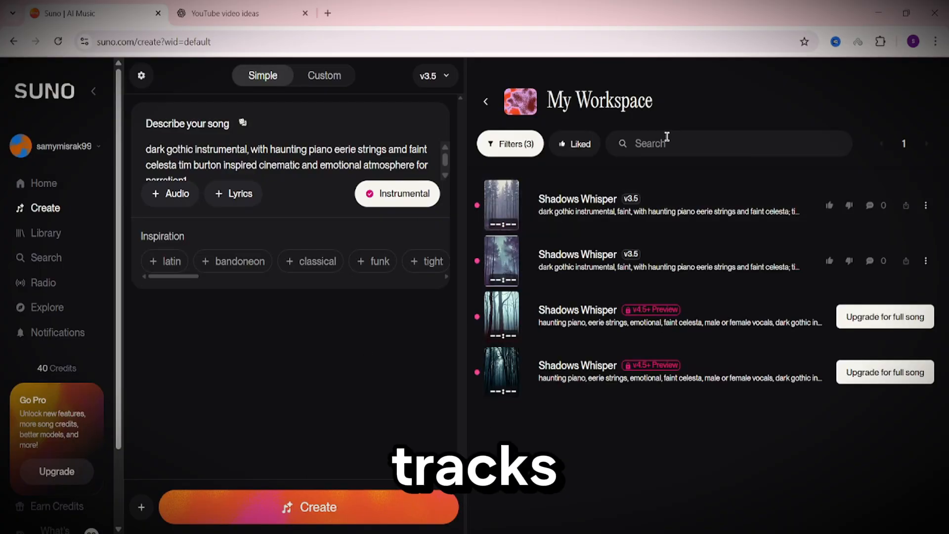
pyautogui.click(501, 205)
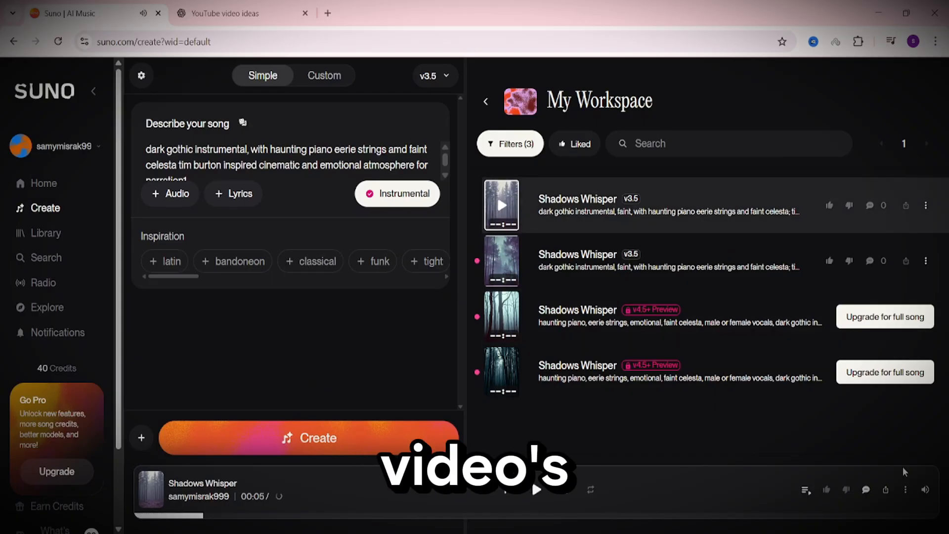
# Download the first Shadows Whisper track as MP3 audio
pyautogui.click(906, 491)
pyautogui.moveTo(786, 461)
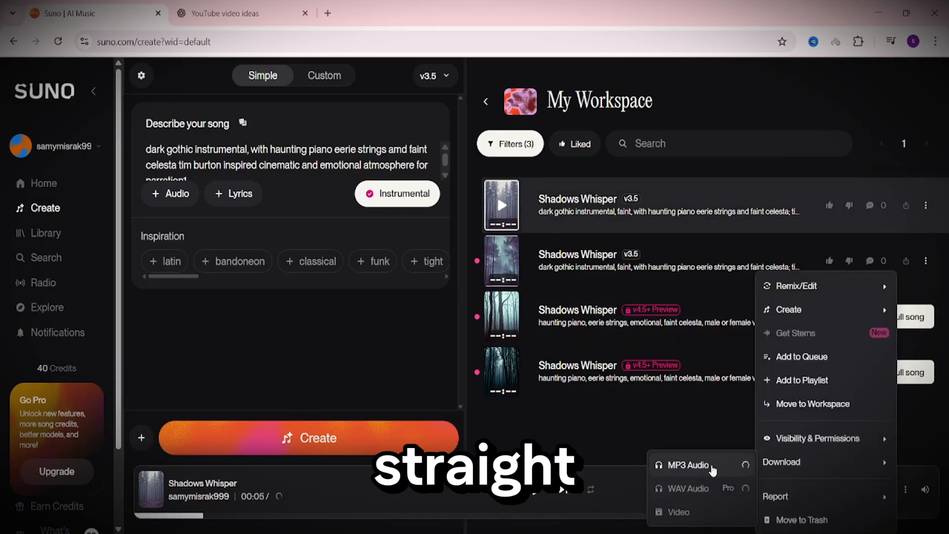
pyautogui.click(700, 460)
pyautogui.click(480, 398)
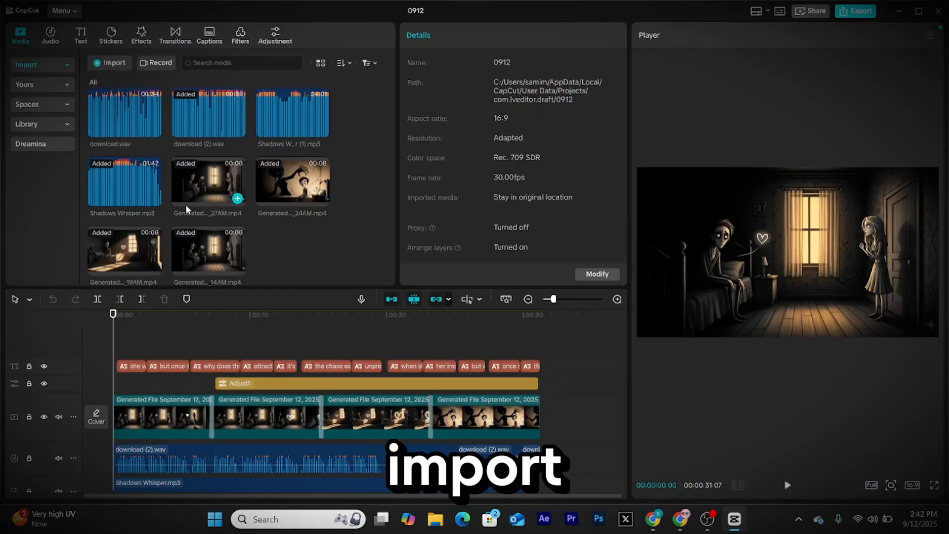
# Set the CapCut project's aspect ratio to 16:9 and enlarge the timeline area to show all tracks
pyautogui.click(912, 485)
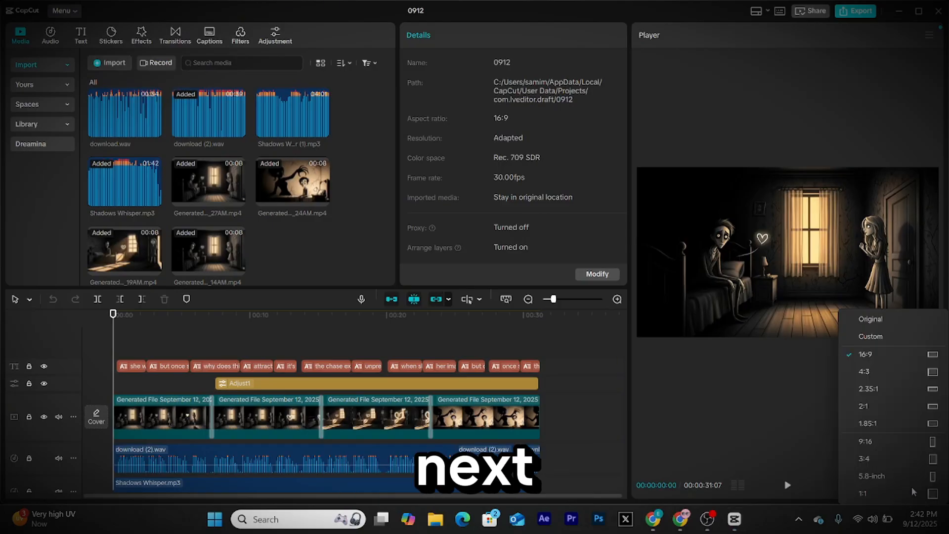
pyautogui.click(874, 352)
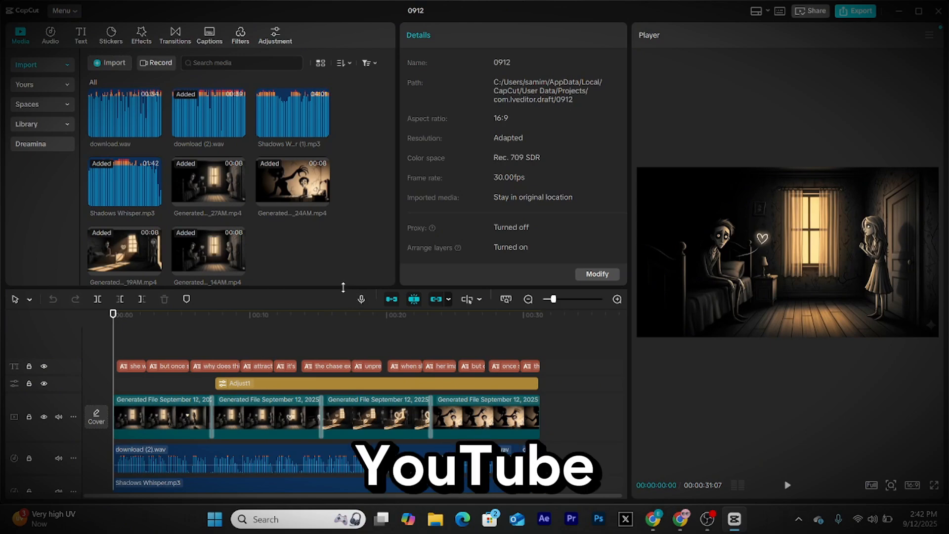
pyautogui.moveTo(343, 288); pyautogui.dragTo(344, 205)
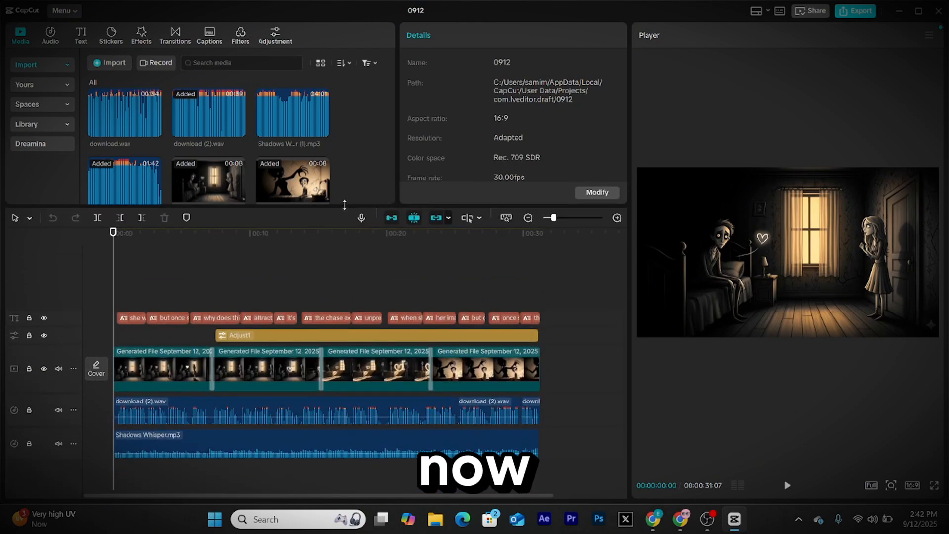
# Examine the download (2).wav voiceover clip and the scale keyframes at the start and end of the first video clip
pyautogui.click(131, 413)
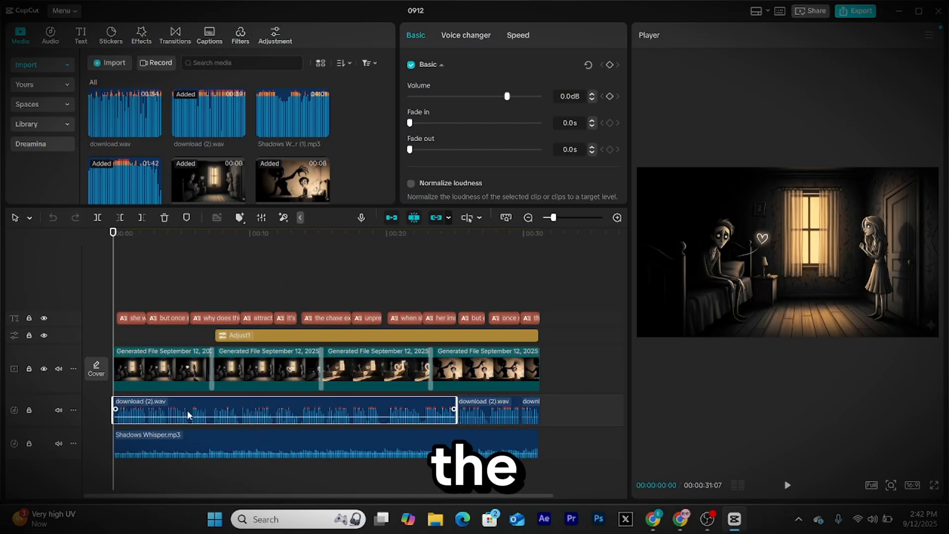
pyautogui.moveTo(111, 241); pyautogui.dragTo(390, 258)
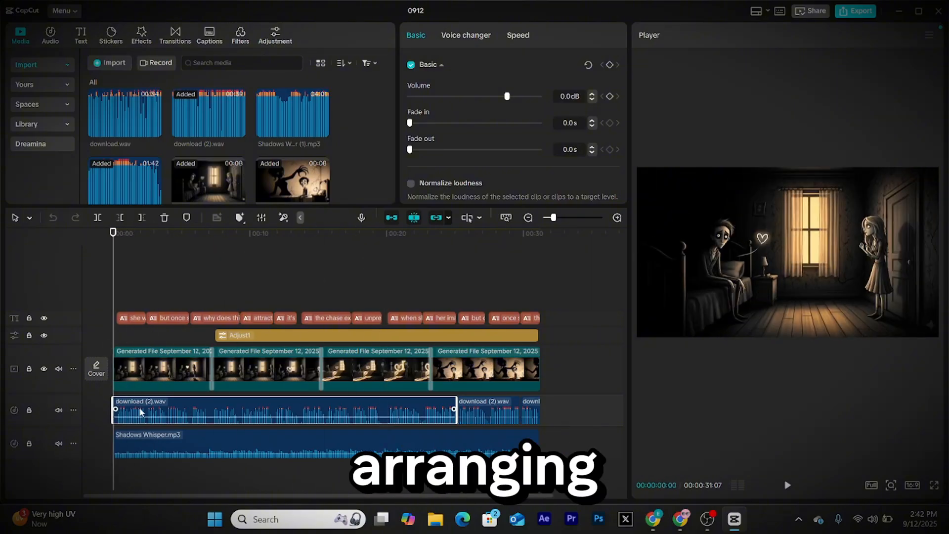
pyautogui.click(140, 377)
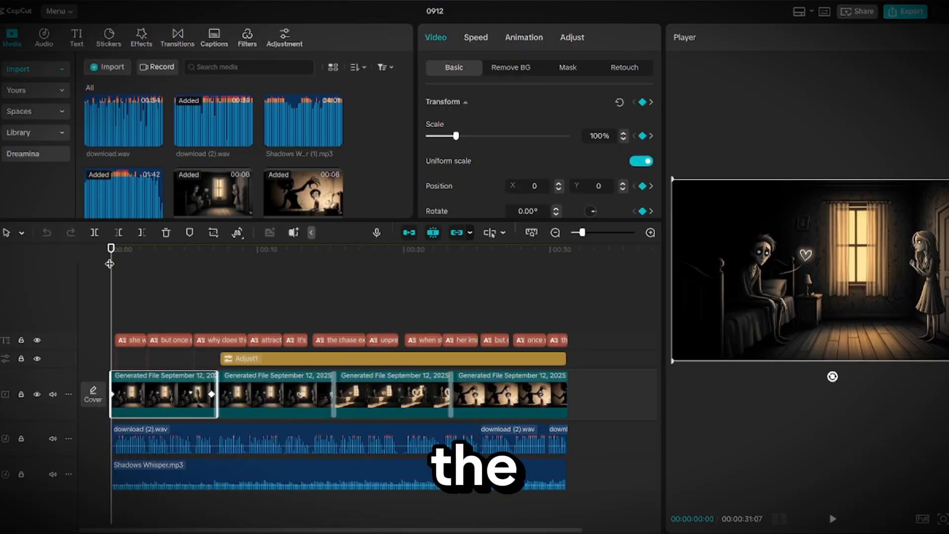
pyautogui.moveTo(108, 255); pyautogui.dragTo(210, 256)
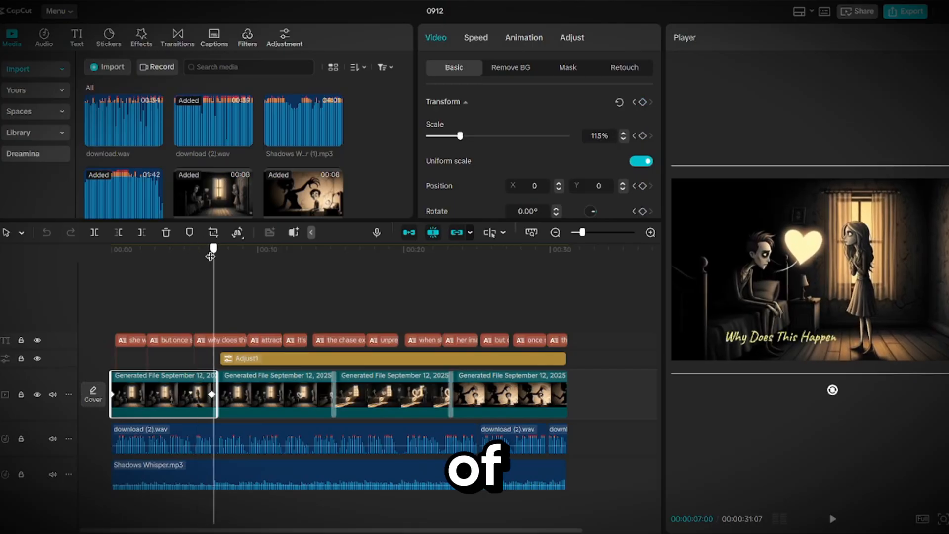
pyautogui.click(212, 395)
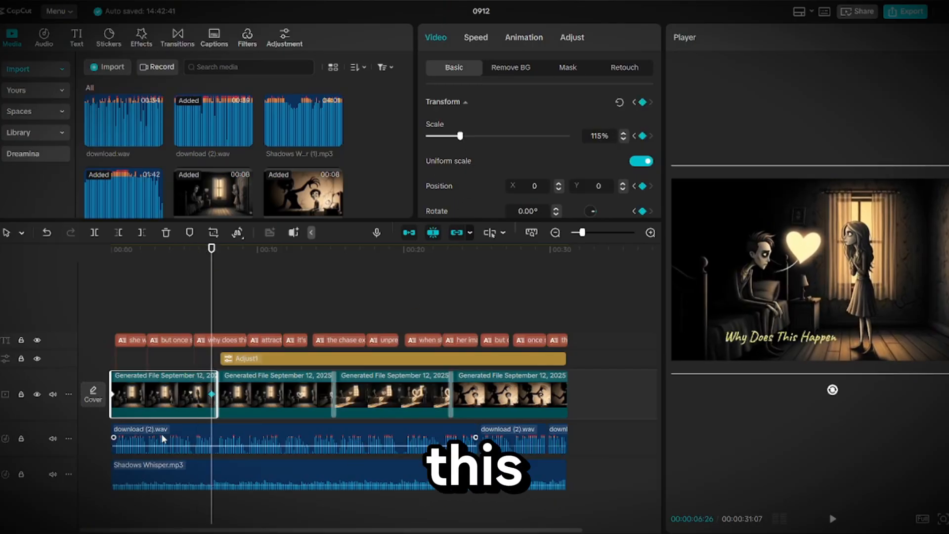
# Examine the scale settings of the second, third and fourth video clips and return the playhead to the start of the timeline
pyautogui.click(248, 396)
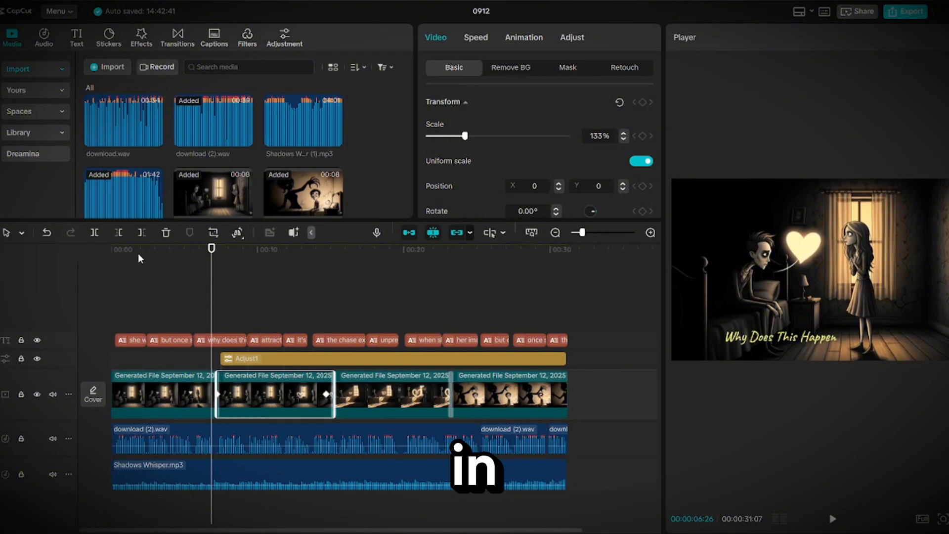
pyautogui.moveTo(140, 250); pyautogui.dragTo(213, 247)
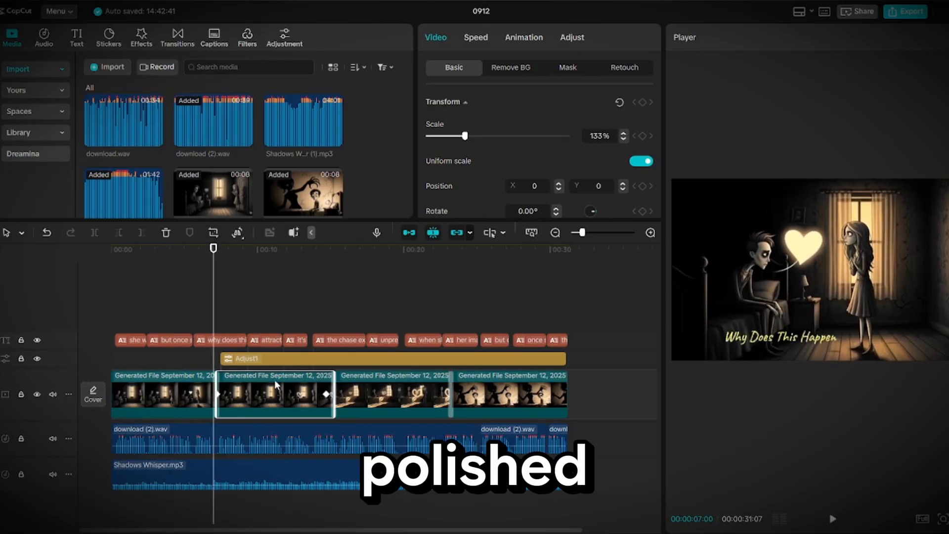
pyautogui.click(375, 401)
pyautogui.click(500, 395)
pyautogui.moveTo(213, 250); pyautogui.dragTo(91, 285)
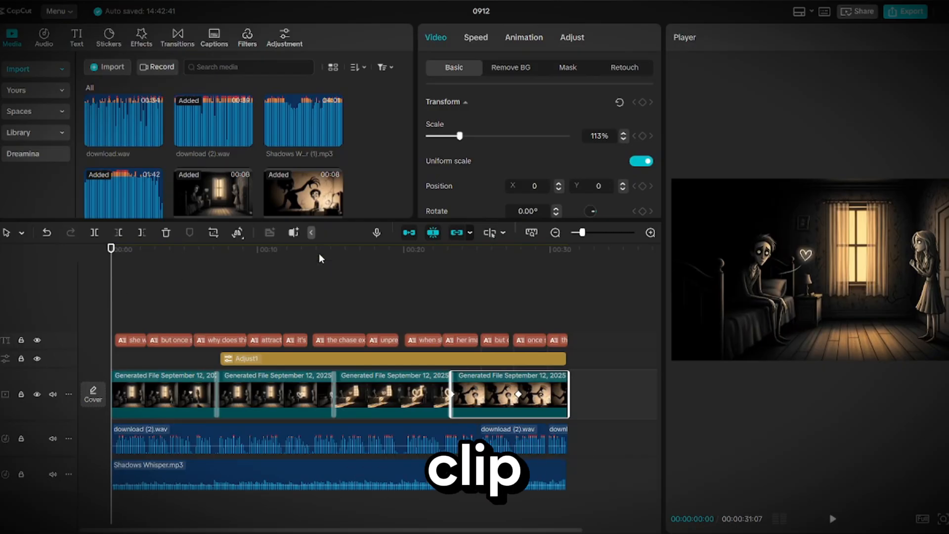
# Examine the transitions placed between the video clips and the available Overlay transitions
pyautogui.click(215, 394)
pyautogui.click(192, 39)
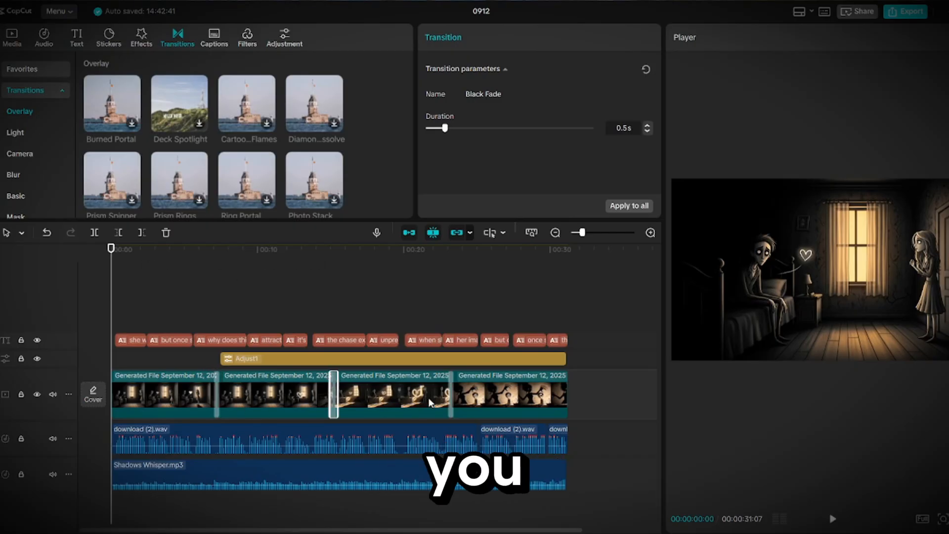
pyautogui.click(449, 398)
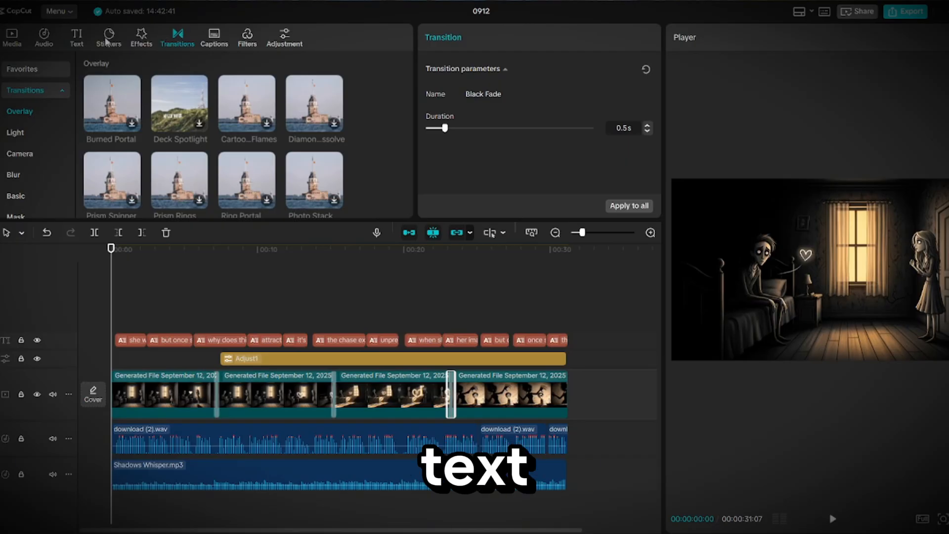
# Show the auto captions options and examine the second caption's text styling in an enlarged settings area
pyautogui.click(76, 38)
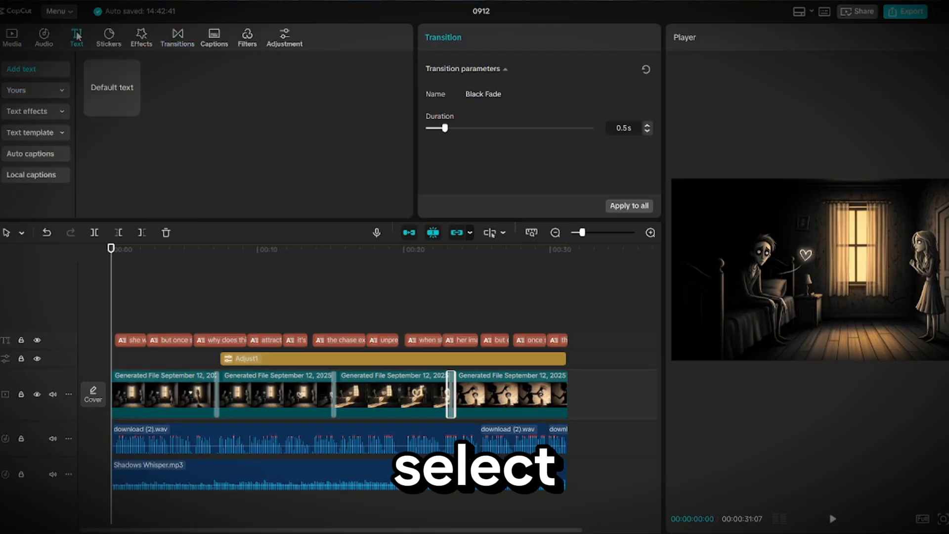
pyautogui.click(44, 156)
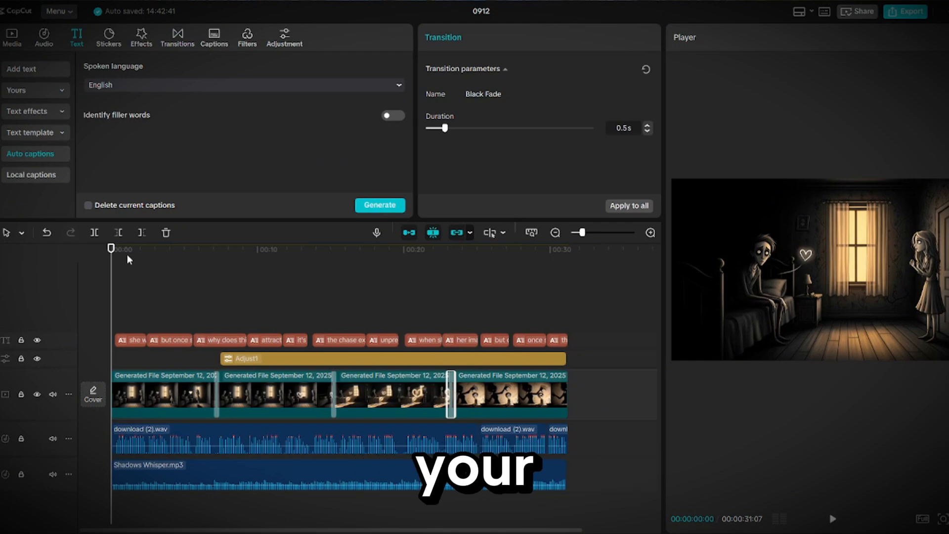
pyautogui.click(171, 340)
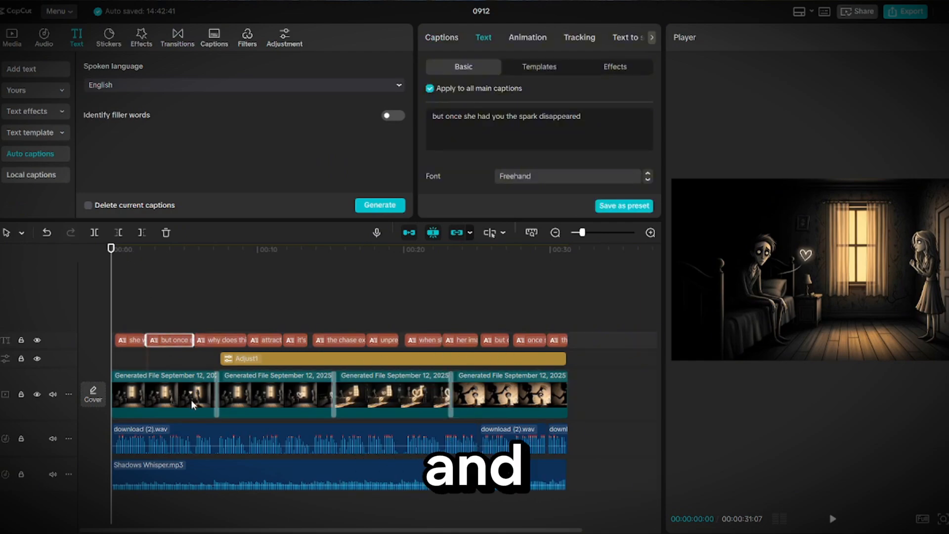
pyautogui.click(526, 66)
pyautogui.click(490, 69)
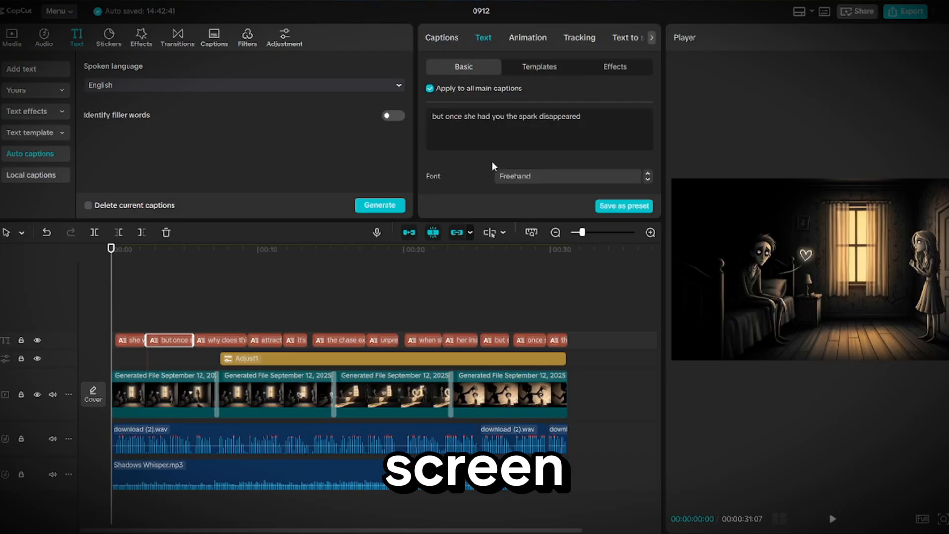
pyautogui.moveTo(478, 218); pyautogui.dragTo(477, 265)
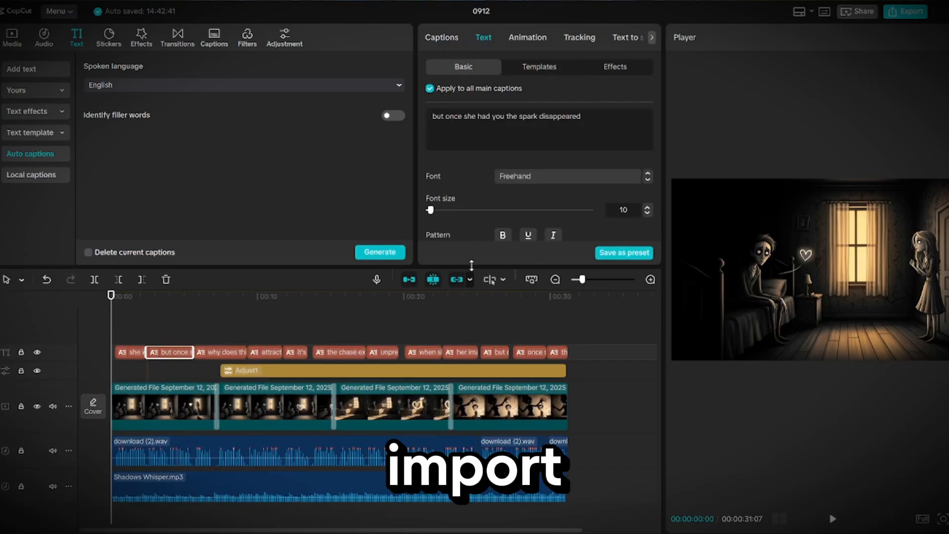
# Check the Shadows Whisper.mp3 clip's volume settings and export the video as a 1080P H.264 mp4 at 30fps
pyautogui.click(216, 499)
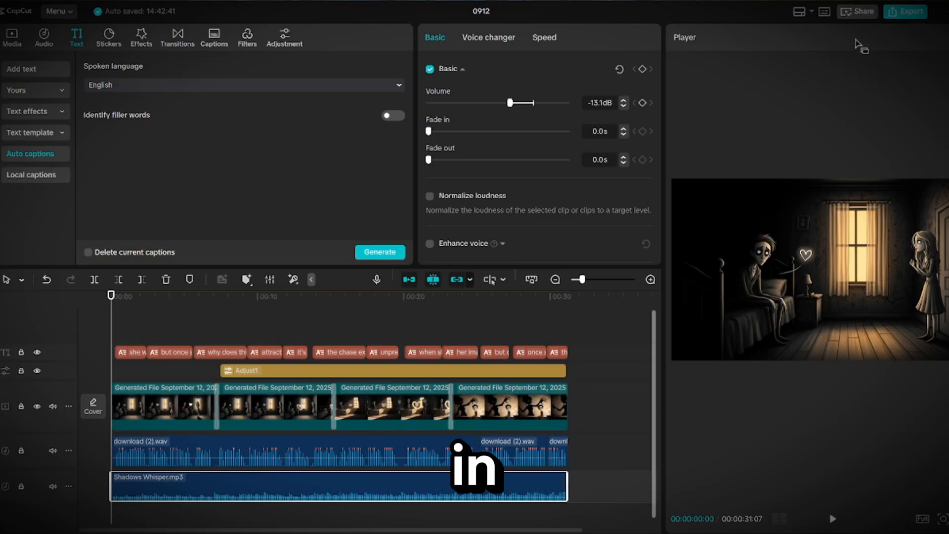
pyautogui.hotkey('ctrl', 'e')
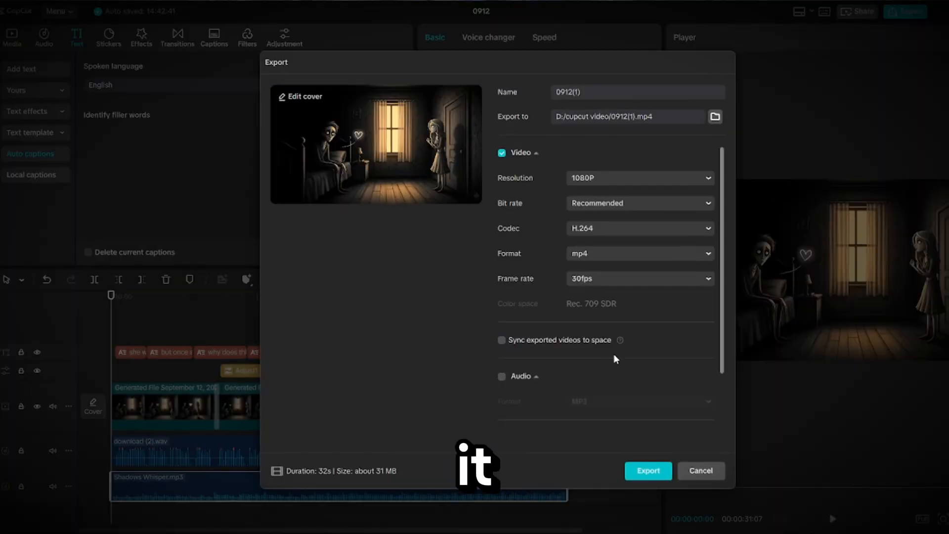
pyautogui.click(652, 476)
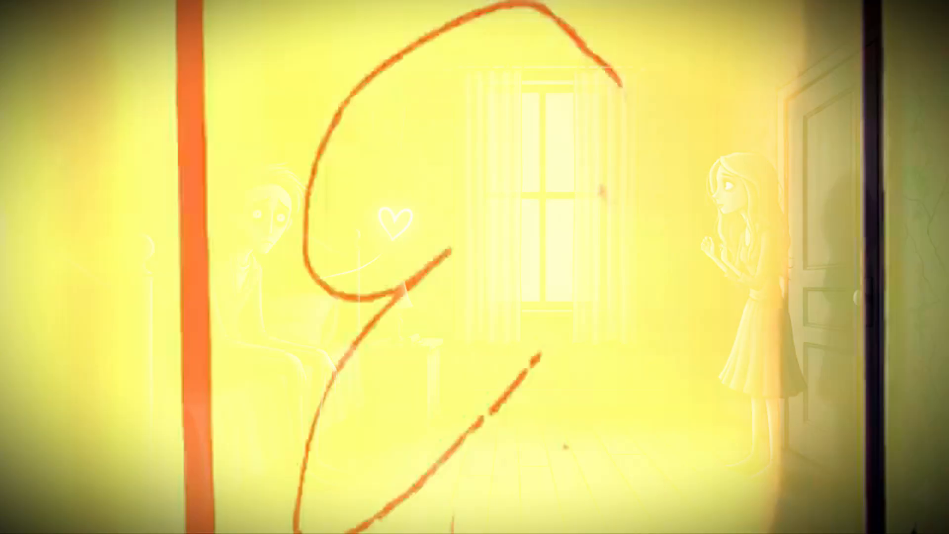